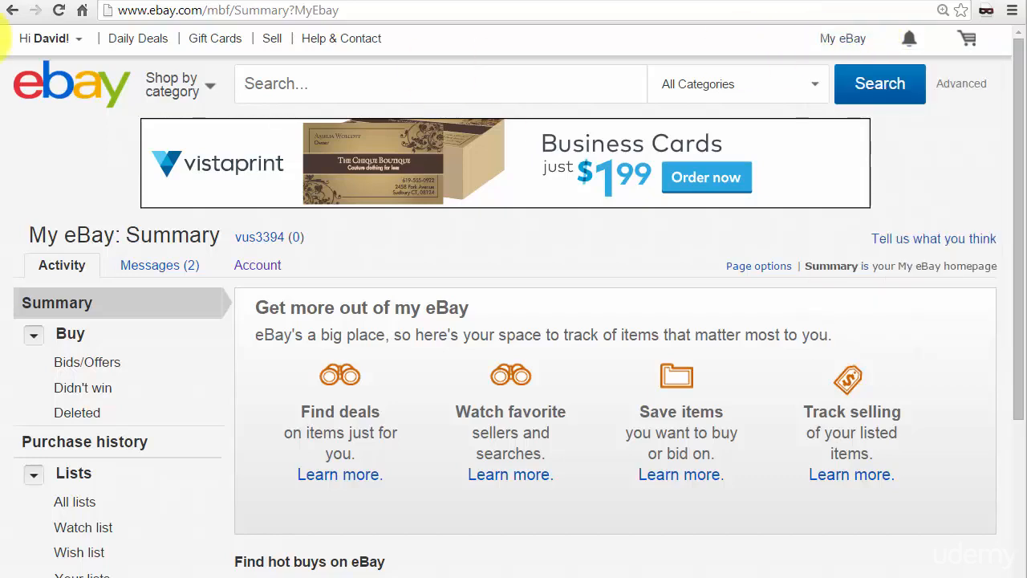
Open the Site Preferences page in the My eBay account settings
mouse_move(873, 47)
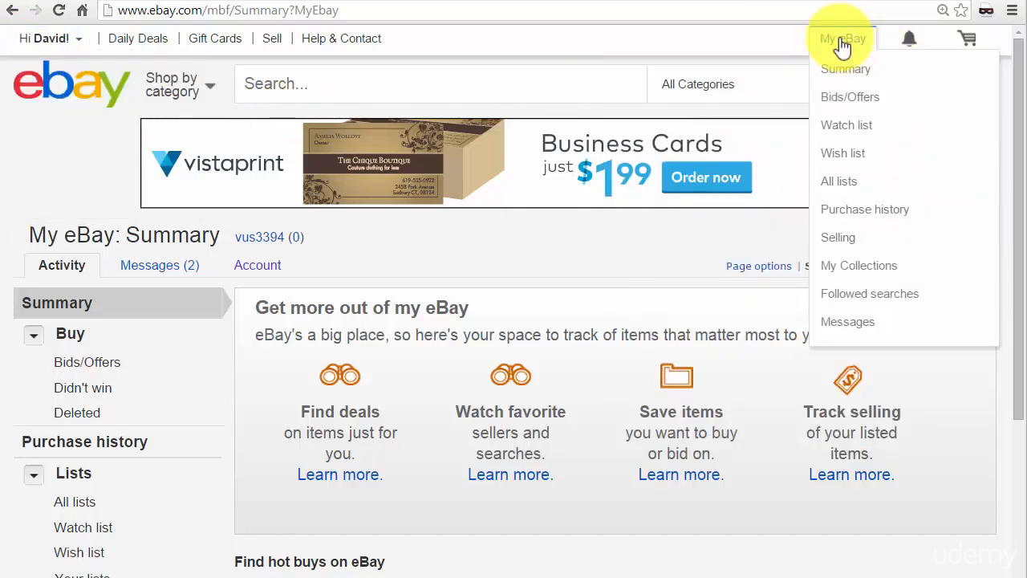
left_click(842, 40)
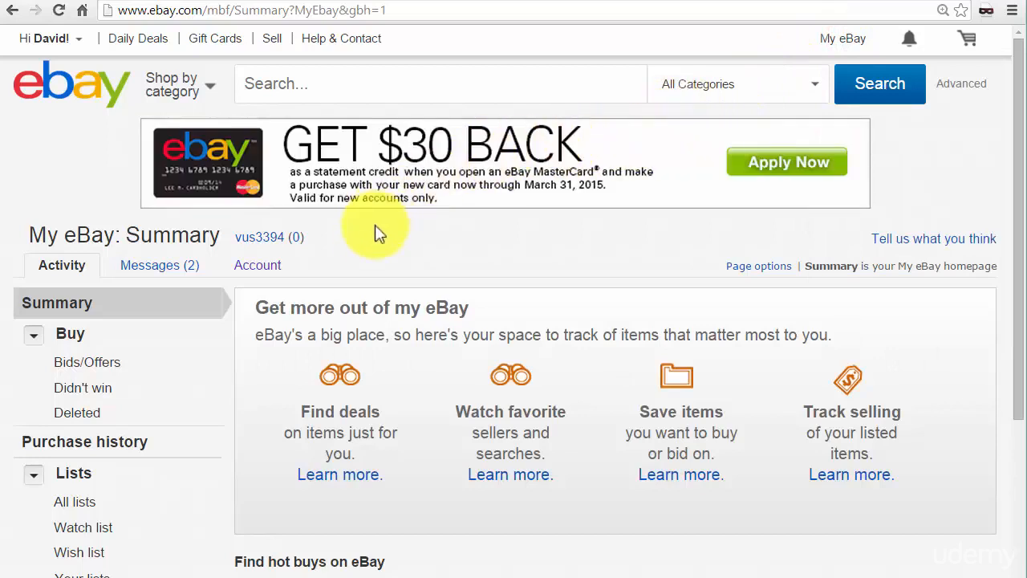
left_click(259, 267)
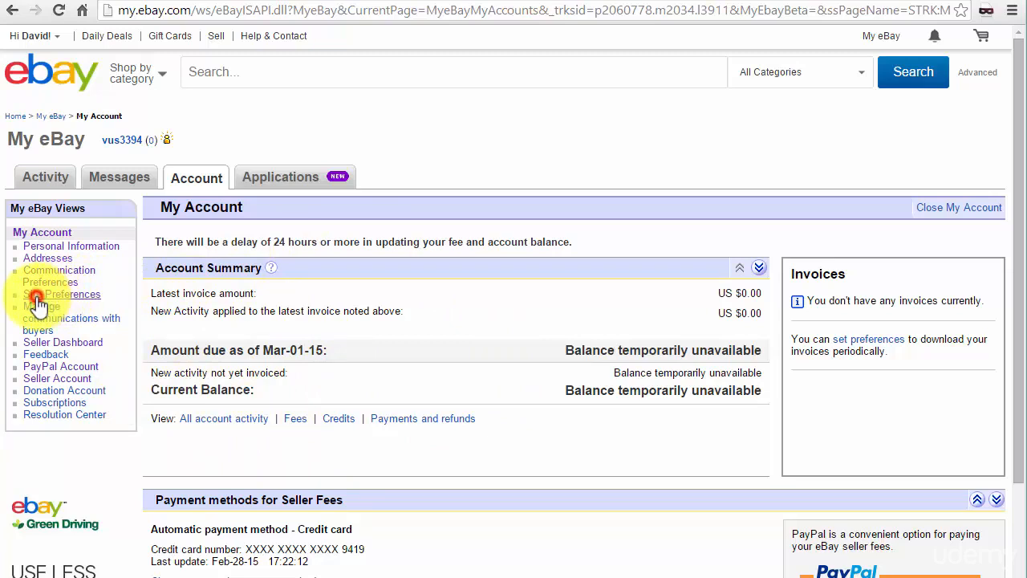
left_click(38, 295)
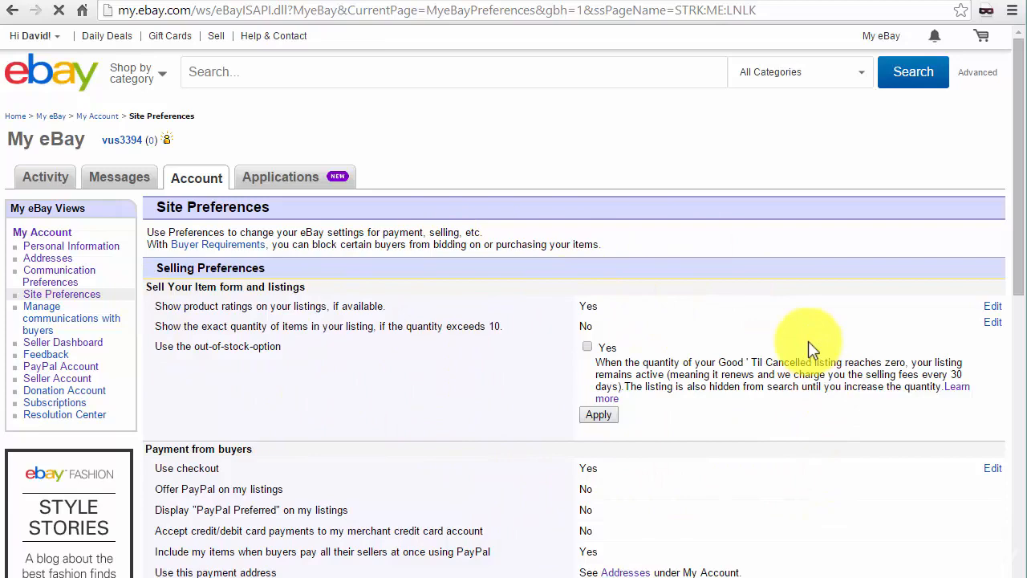
Set the Sell Your Item quantity preference to display the exact quantity in listings, and submit the change
scroll(767, 313, "down", 2)
scroll(767, 316, "up", 2)
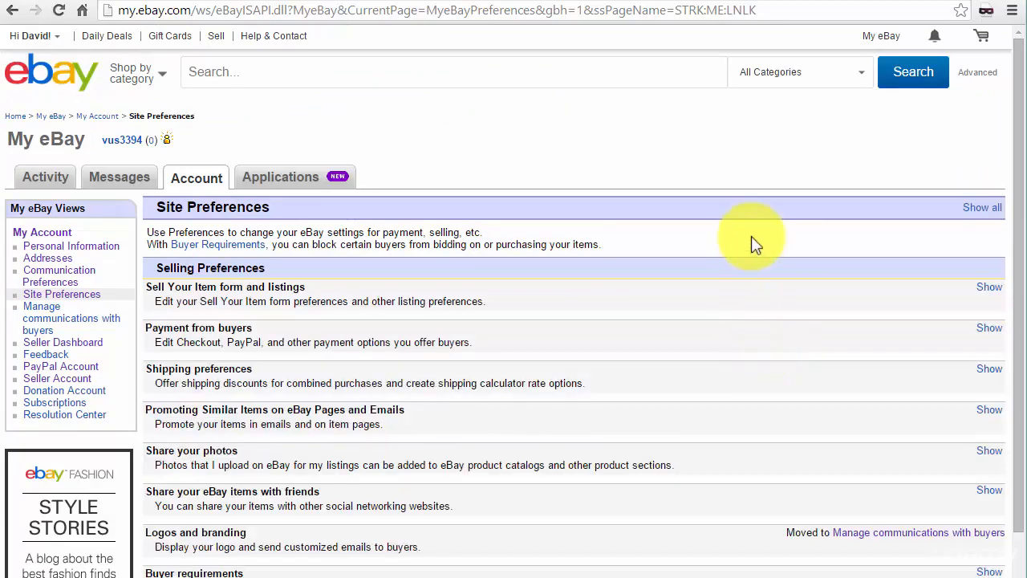
scroll(745, 241, "down", 2)
scroll(745, 273, "up", 2)
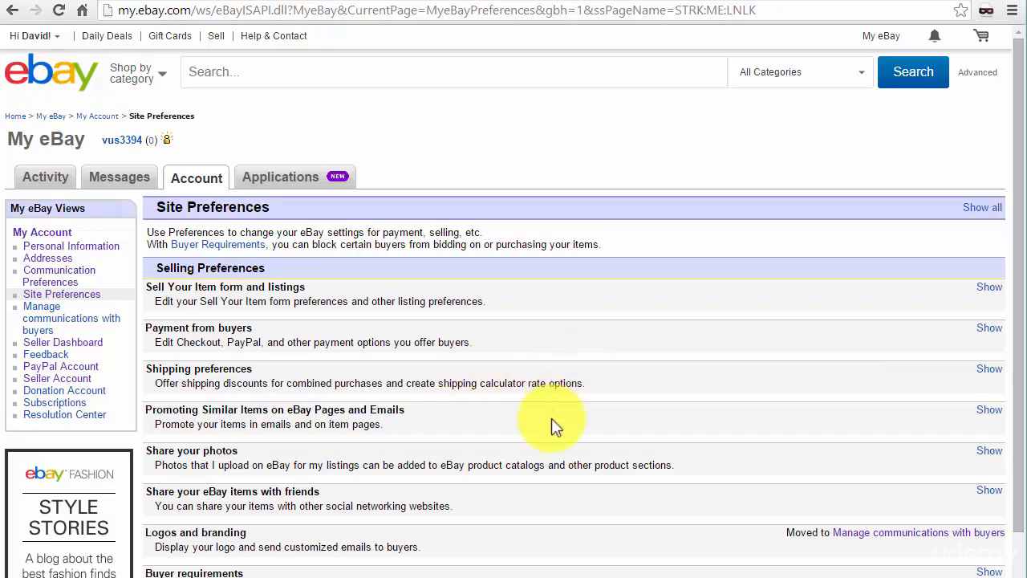
scroll(555, 425, "down", 1)
scroll(555, 425, "up", 1)
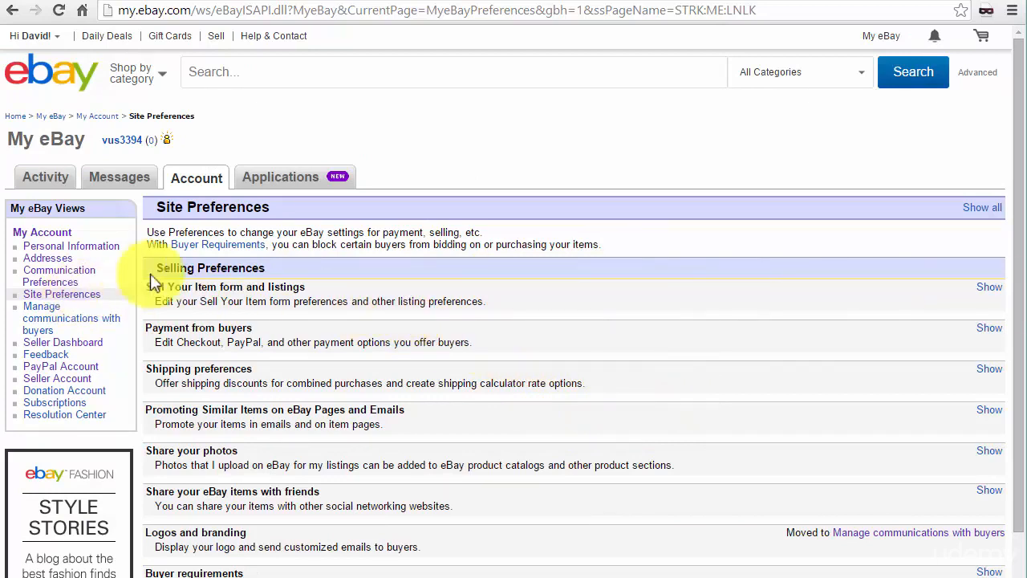
left_click(989, 289)
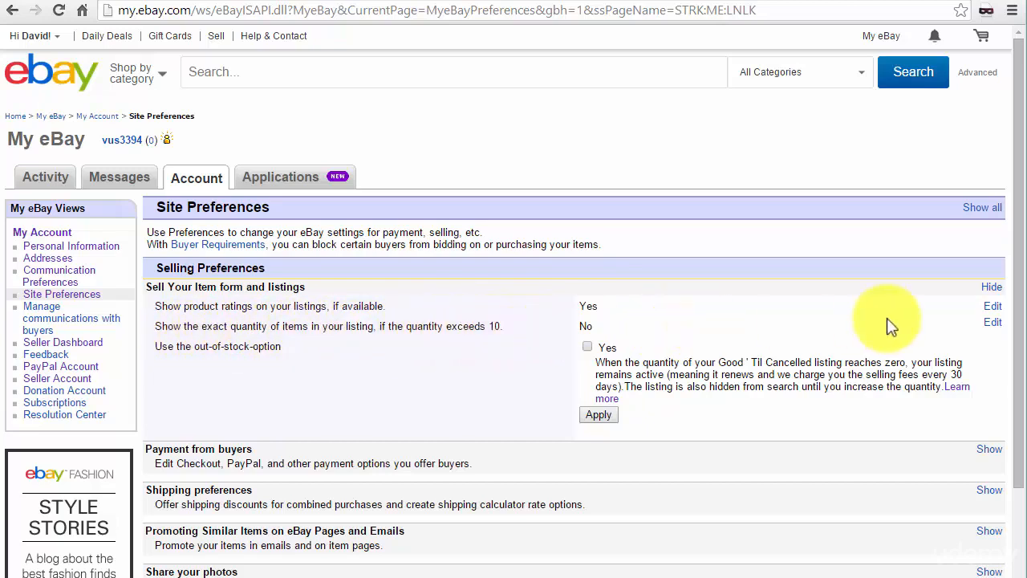
left_click(993, 322)
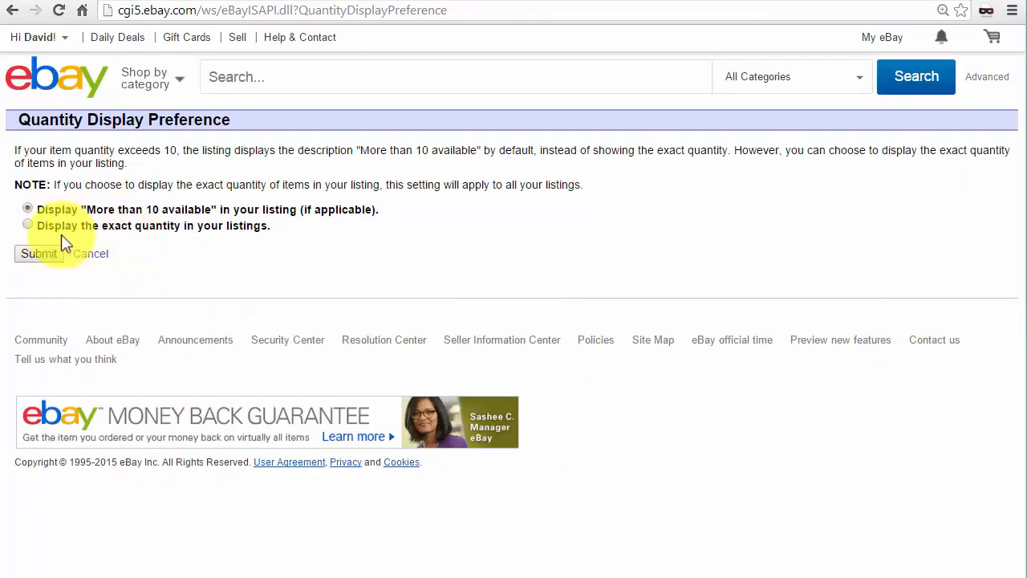
left_click(29, 225)
left_click(34, 255)
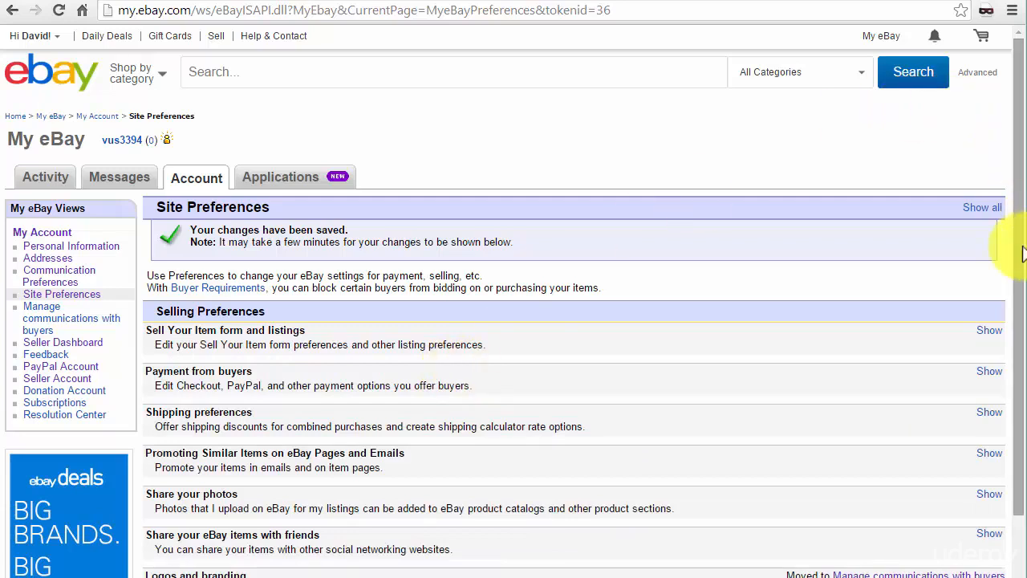
Expand the Sell Your Item form and listings preferences and check the exact-quantity setting
left_click(989, 330)
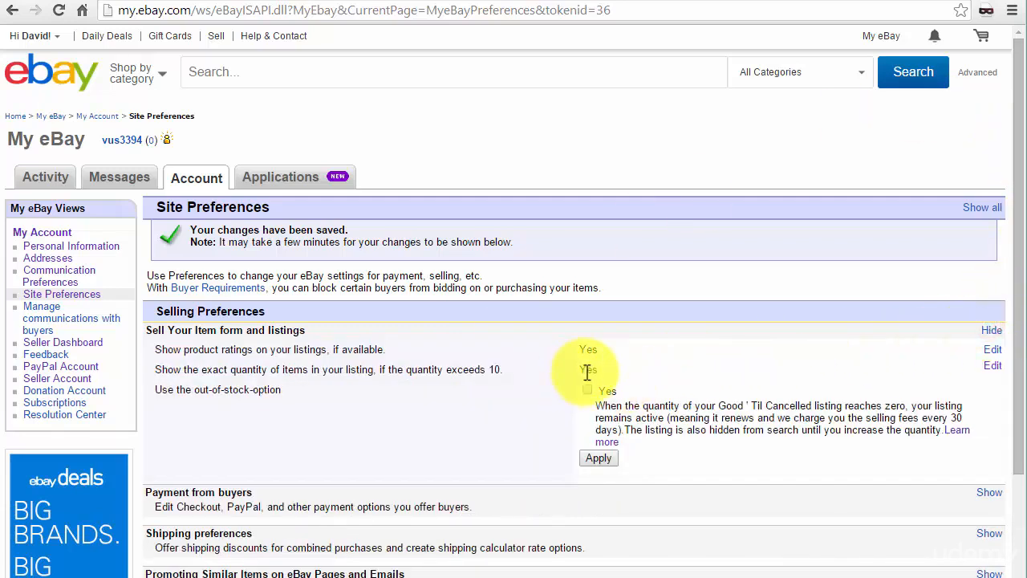
left_click_drag(582, 371, 598, 369)
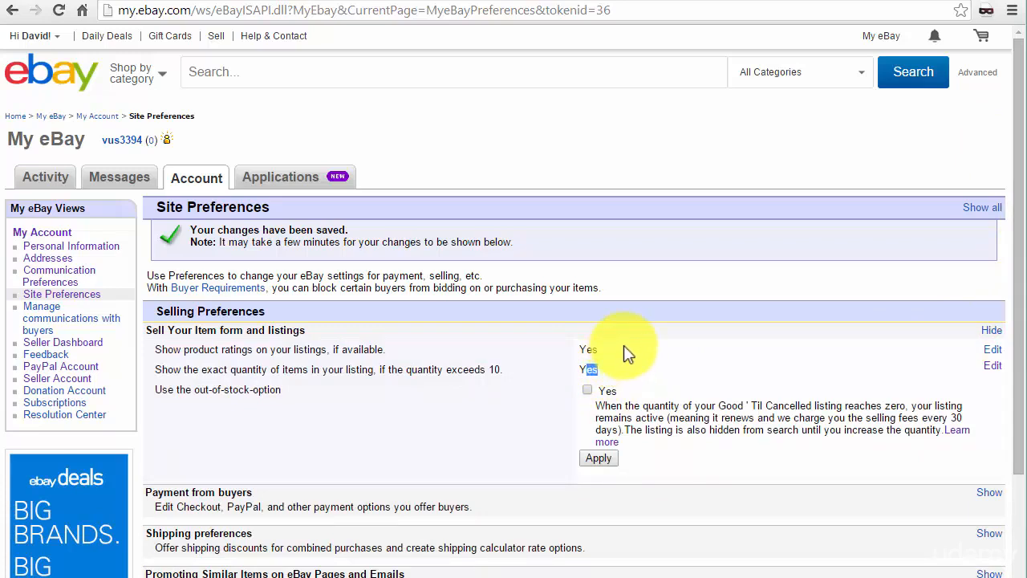
left_click(585, 369)
left_click(579, 370)
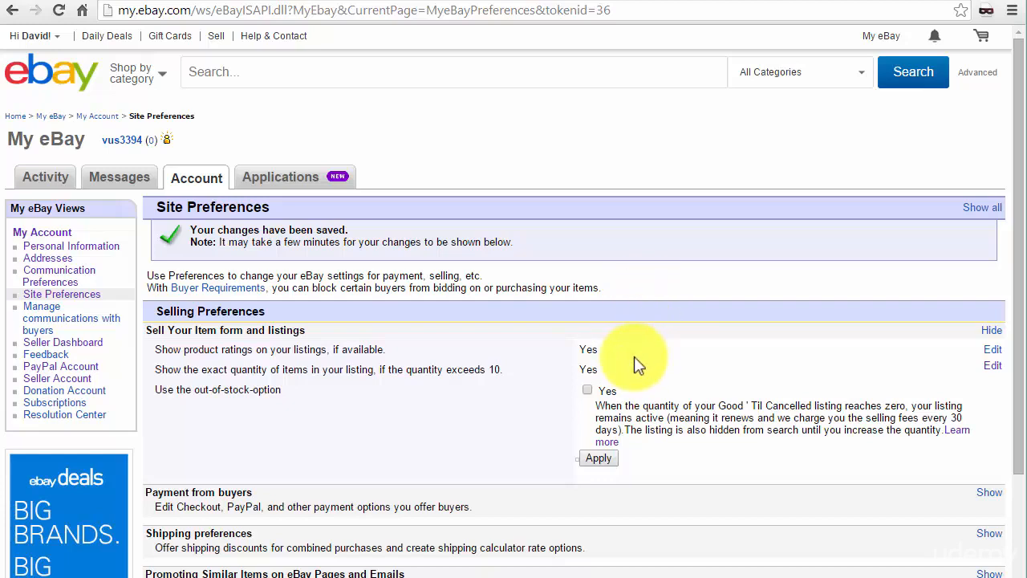
Tick Yes for the out-of-stock option in the Sell Your Item form and listings preferences
scroll(622, 345, "down", 2)
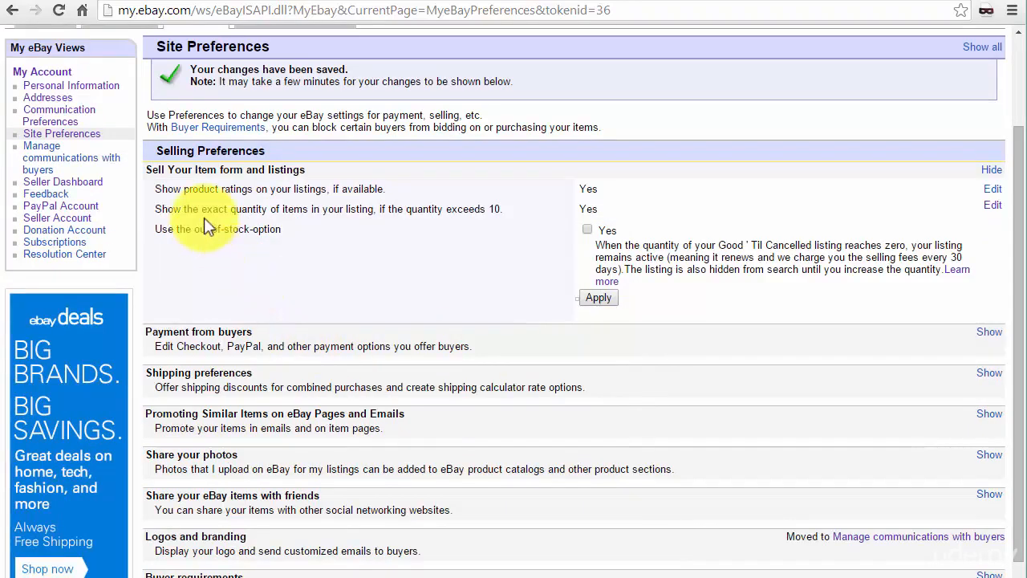
left_click_drag(155, 230, 279, 231)
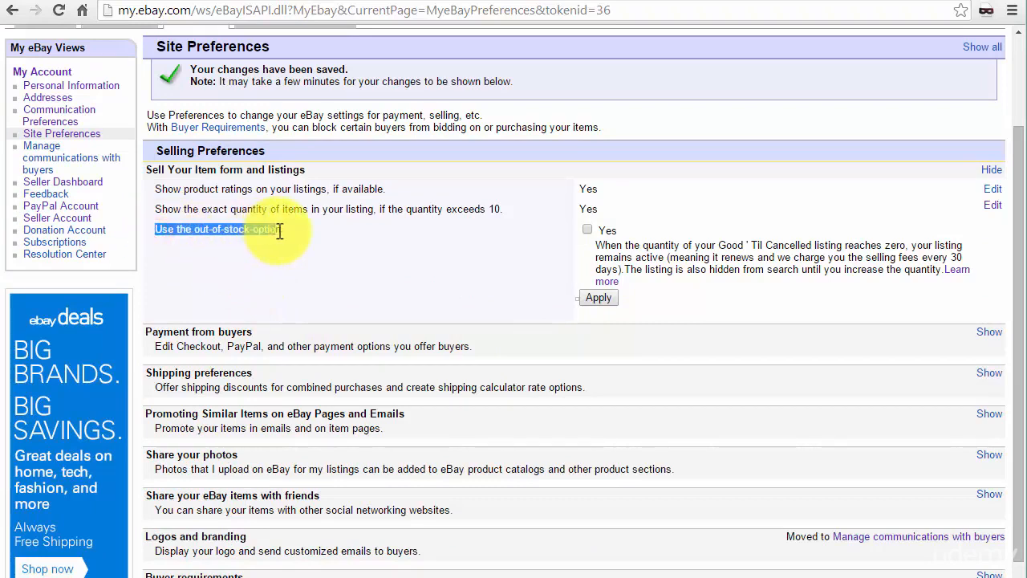
left_click(279, 231)
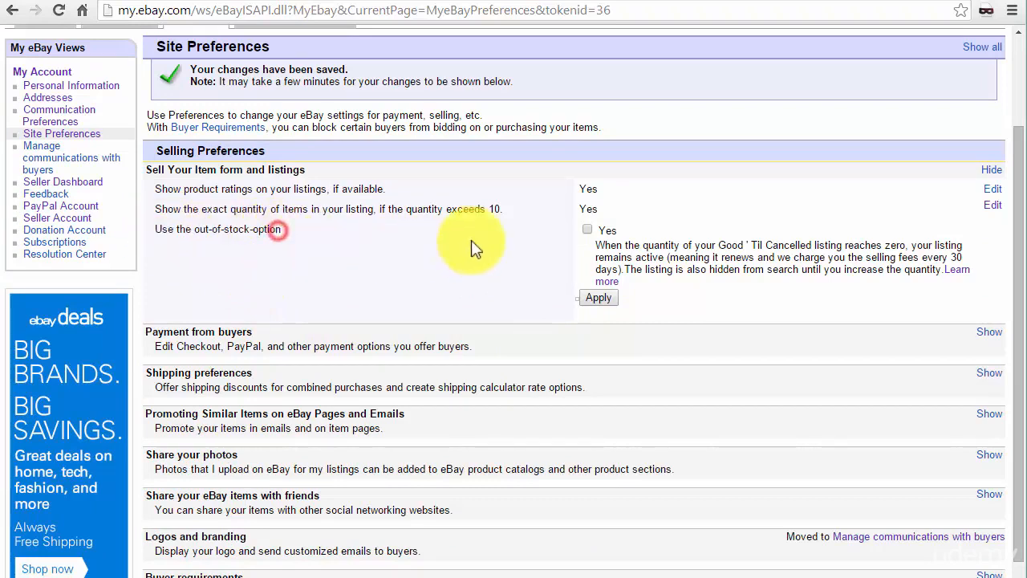
left_click(588, 231)
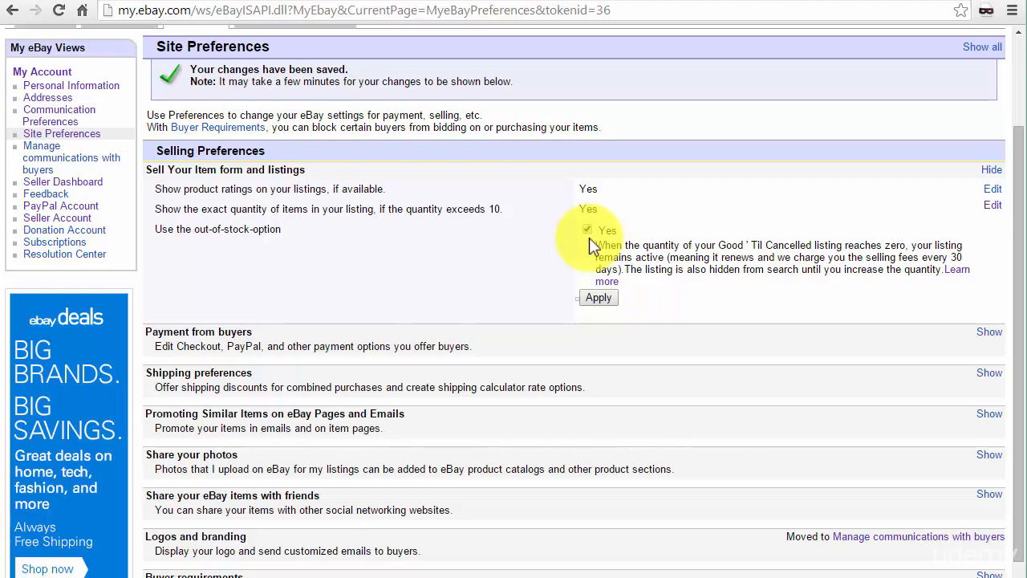
left_click_drag(647, 259, 650, 260)
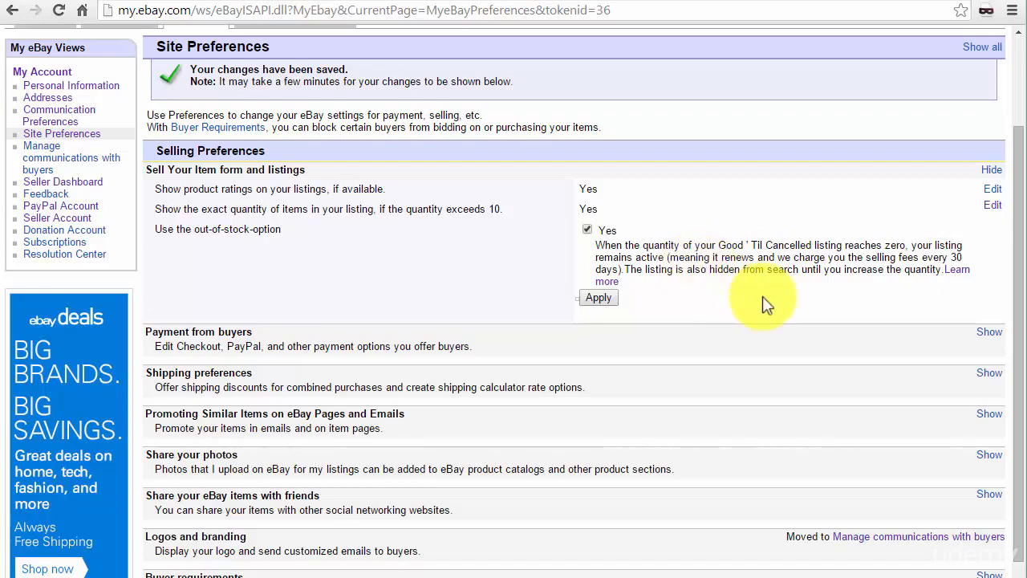
In the payment preferences, enable offering PayPal in all listings and telling buyers that PayPal is preferred, and submit the changes
left_click(989, 332)
scroll(718, 349, "down", 1)
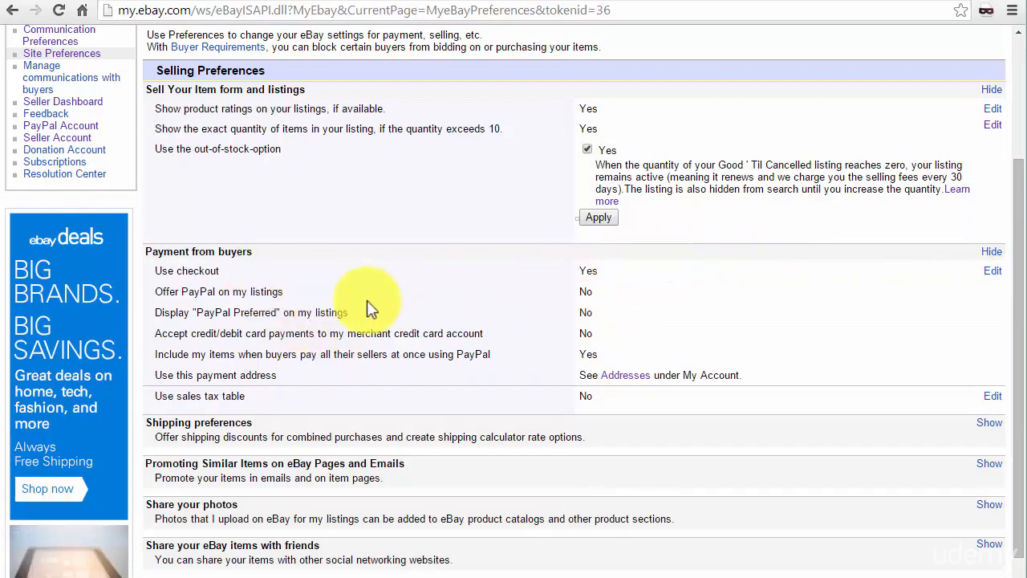
left_click(992, 271)
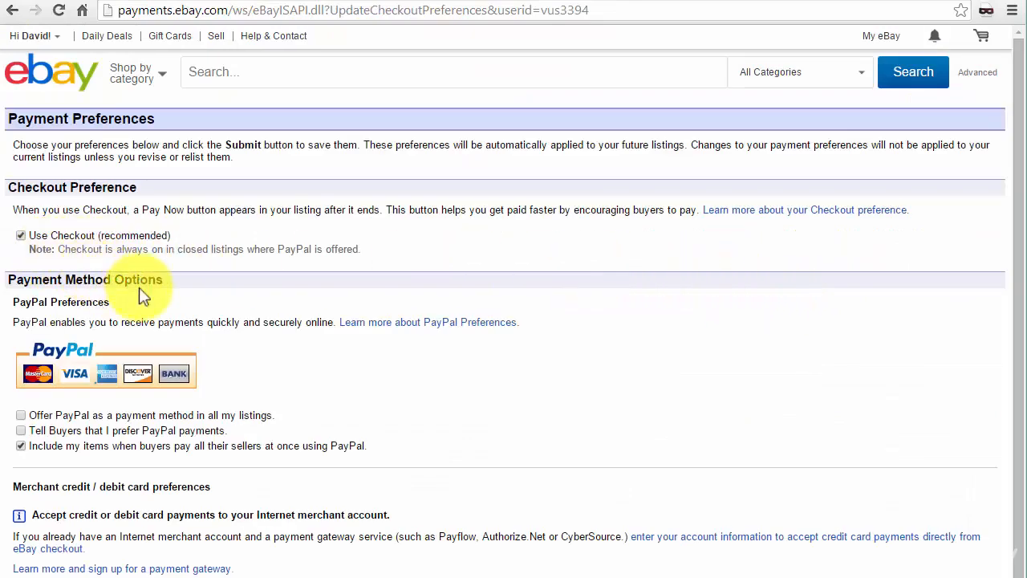
scroll(139, 287, "down", 1)
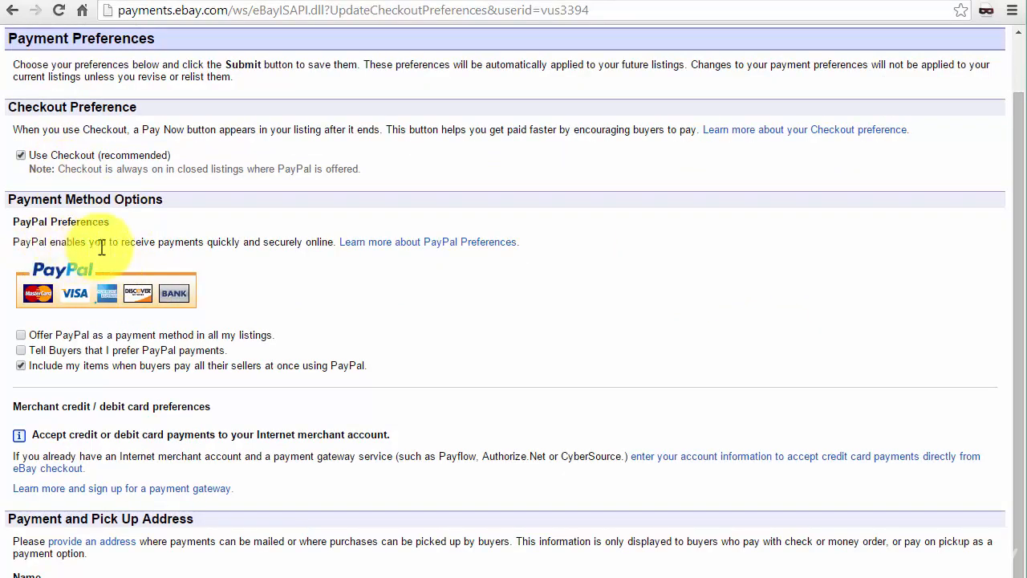
left_click(20, 335)
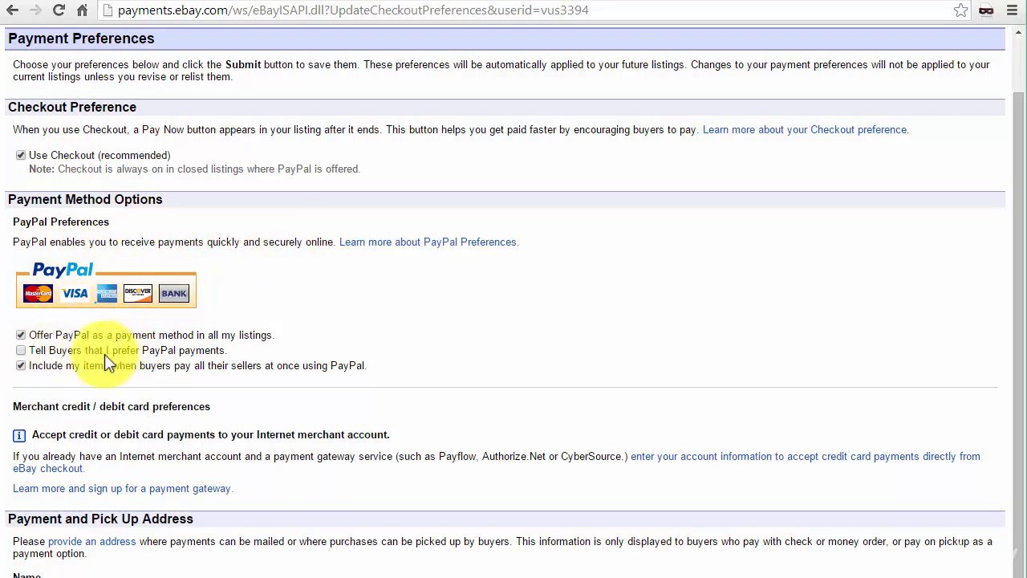
left_click(19, 350)
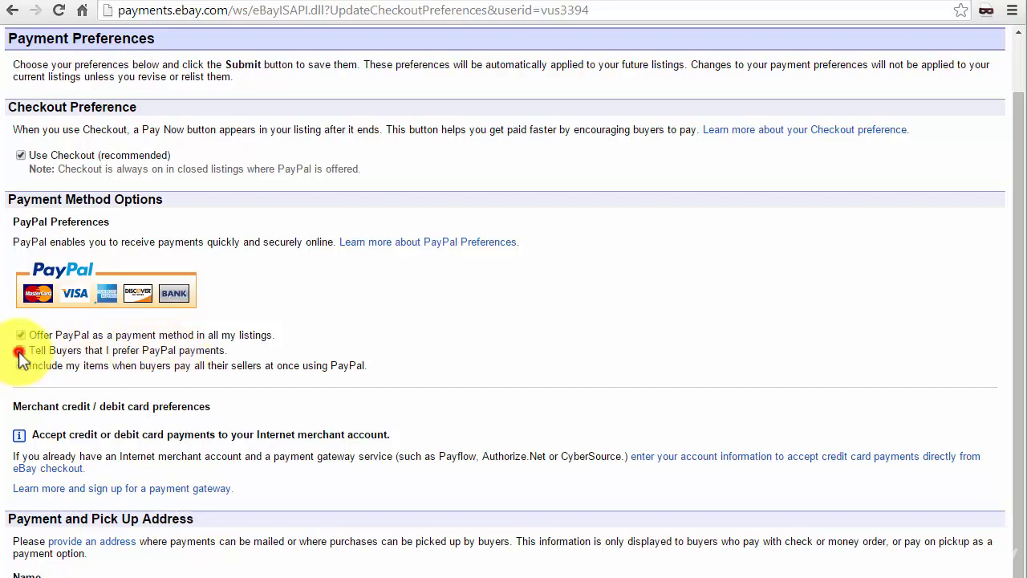
left_click(21, 365)
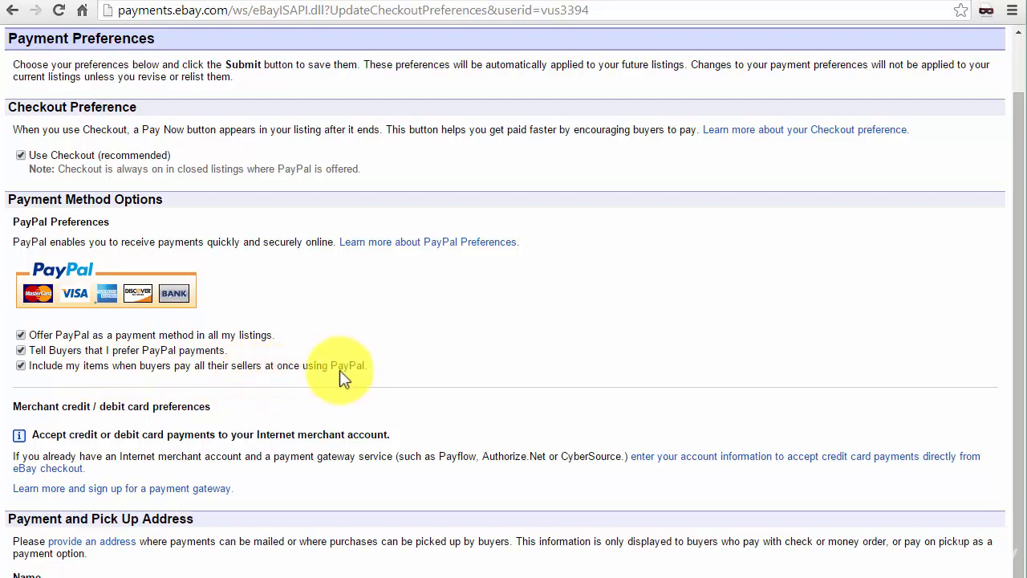
scroll(140, 338, "down", 1)
scroll(144, 340, "down", 1)
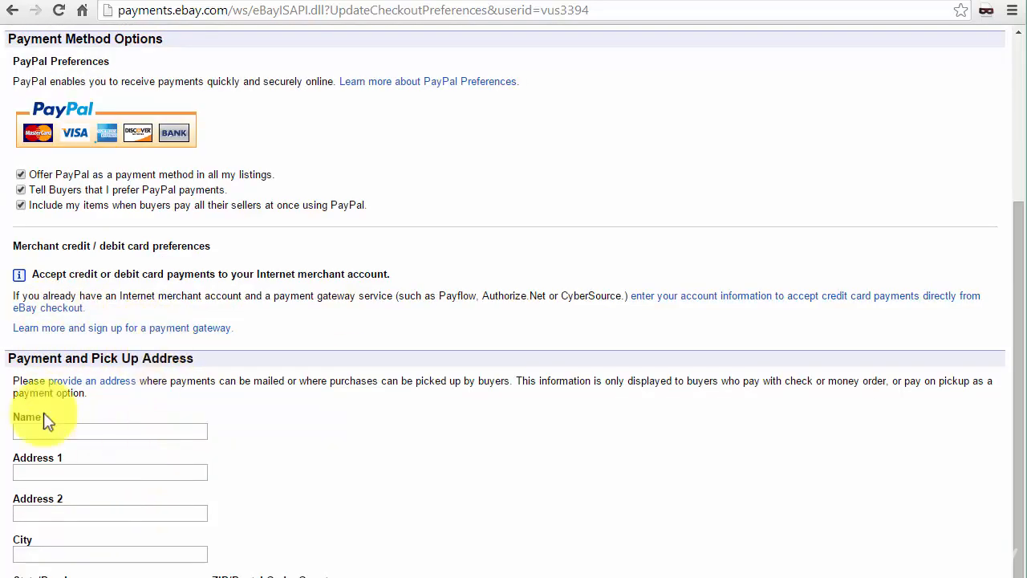
scroll(184, 524, "down", 1)
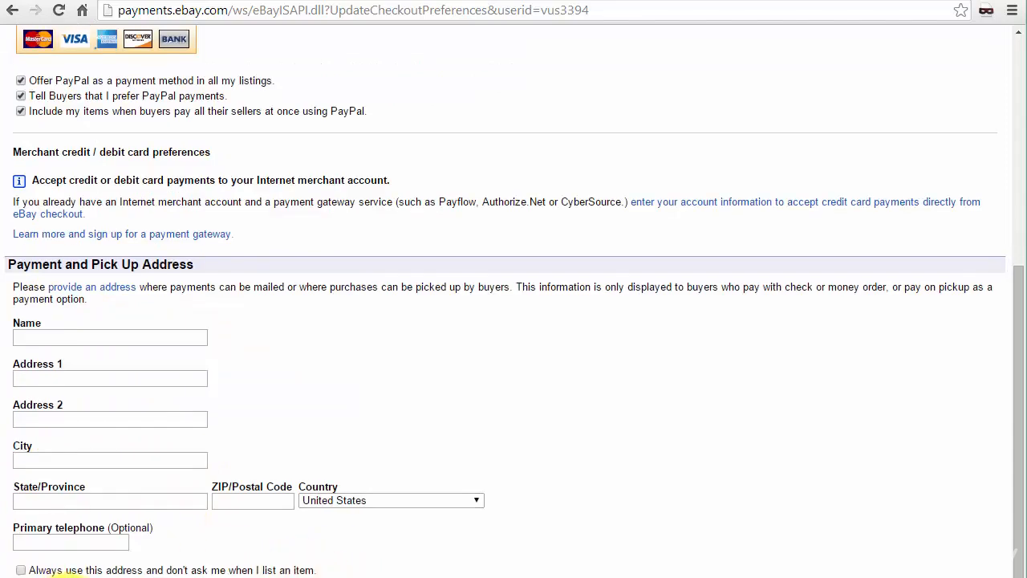
left_click(43, 576)
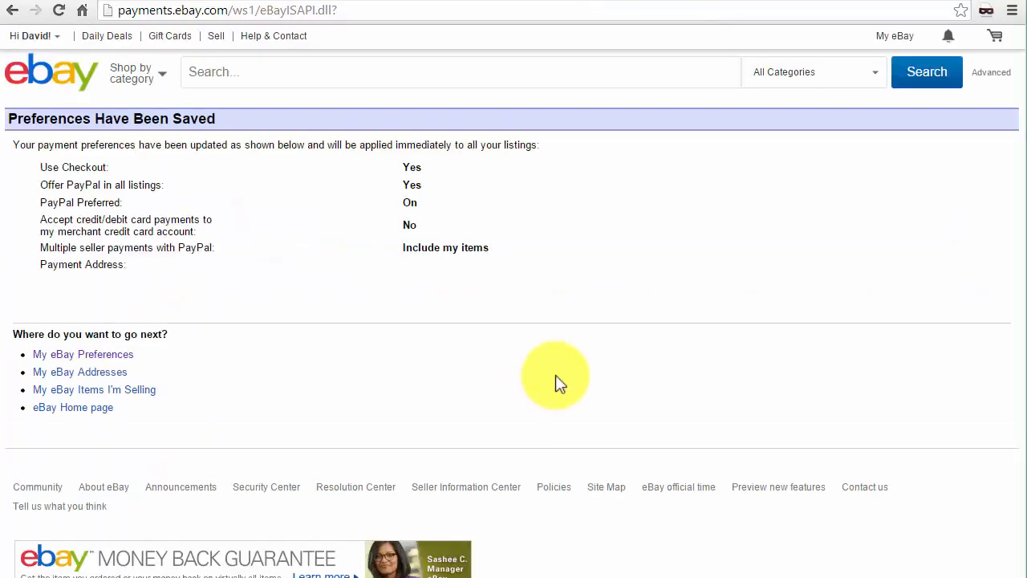
Return to the My eBay preferences and expand the Shipping preferences section
left_click(96, 355)
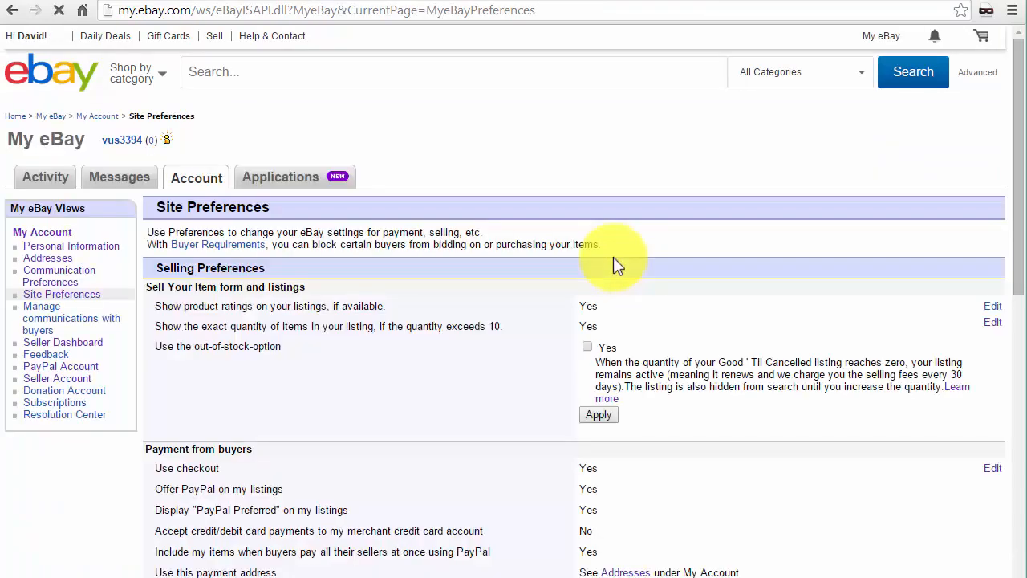
scroll(631, 297, "down", 3)
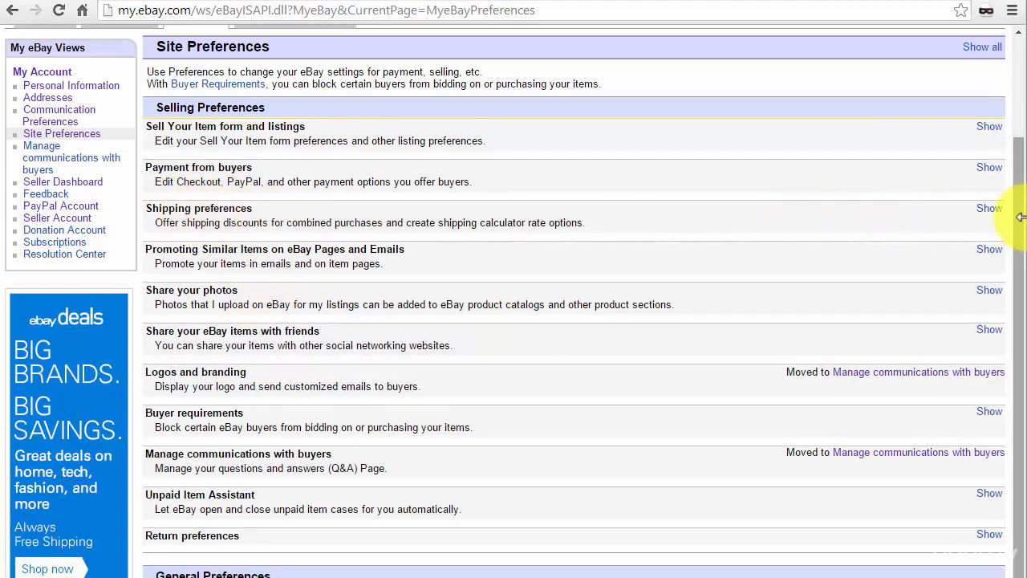
left_click(991, 210)
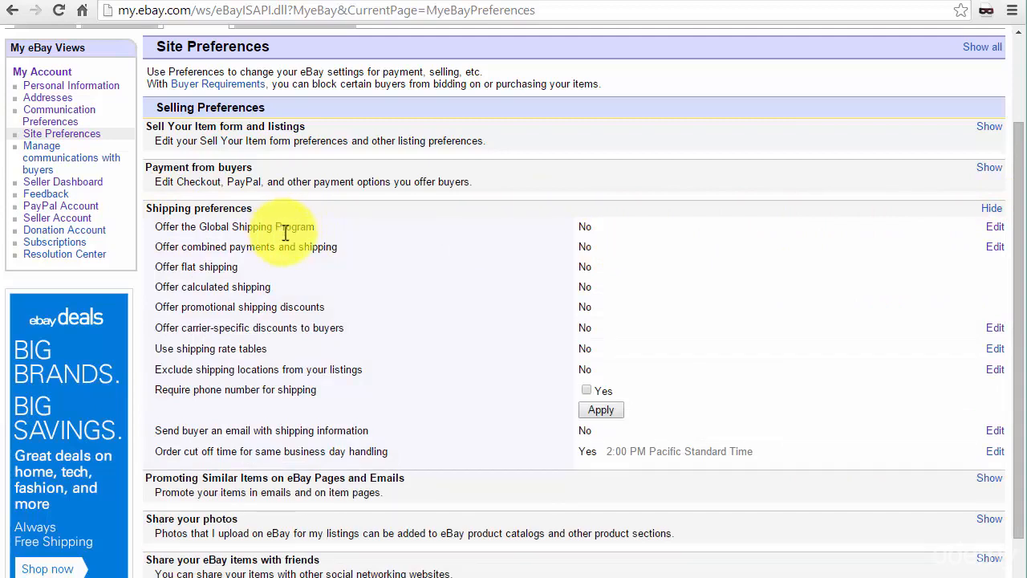
Enroll in the Global Shipping Program from the shipping preferences and add it to the active eligible listings
left_click(199, 226)
left_click_drag(199, 226, 326, 225)
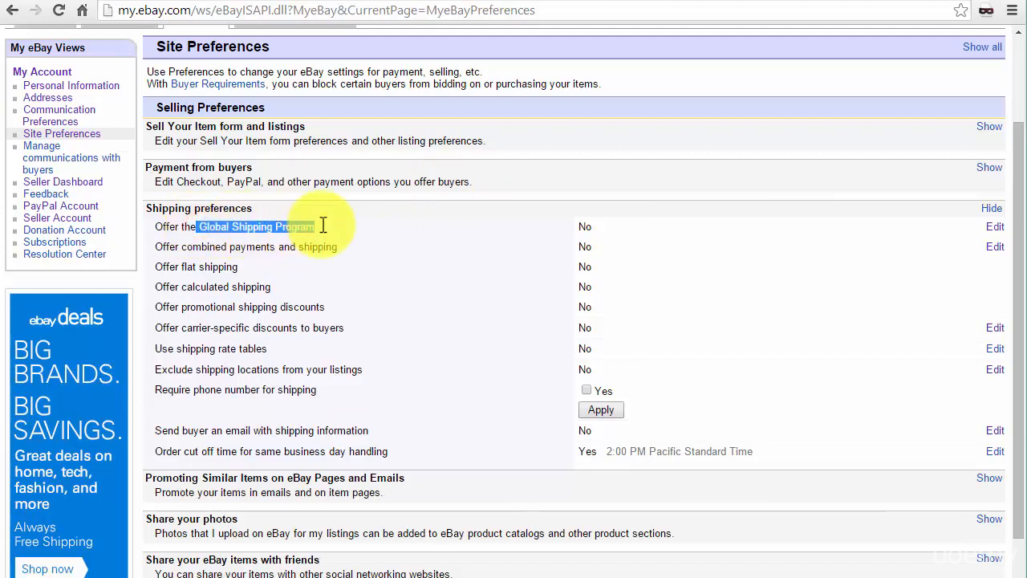
left_click(325, 226)
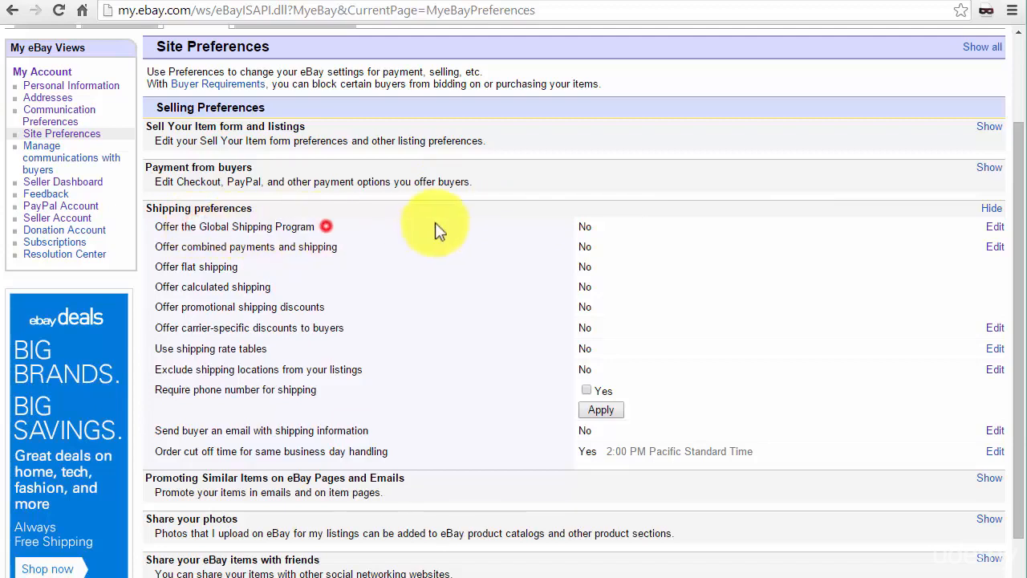
left_click(994, 227)
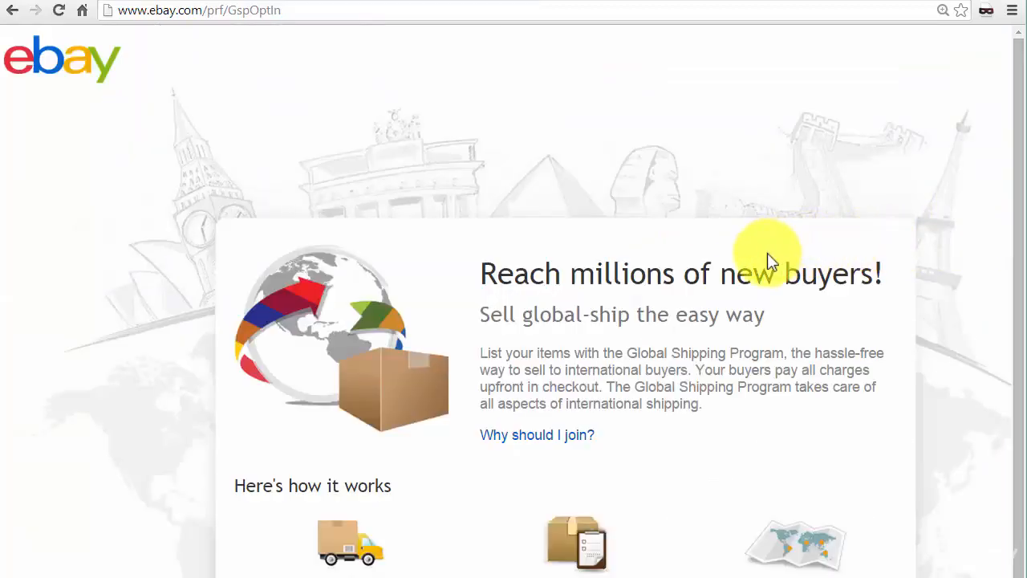
scroll(754, 258, "down", 1)
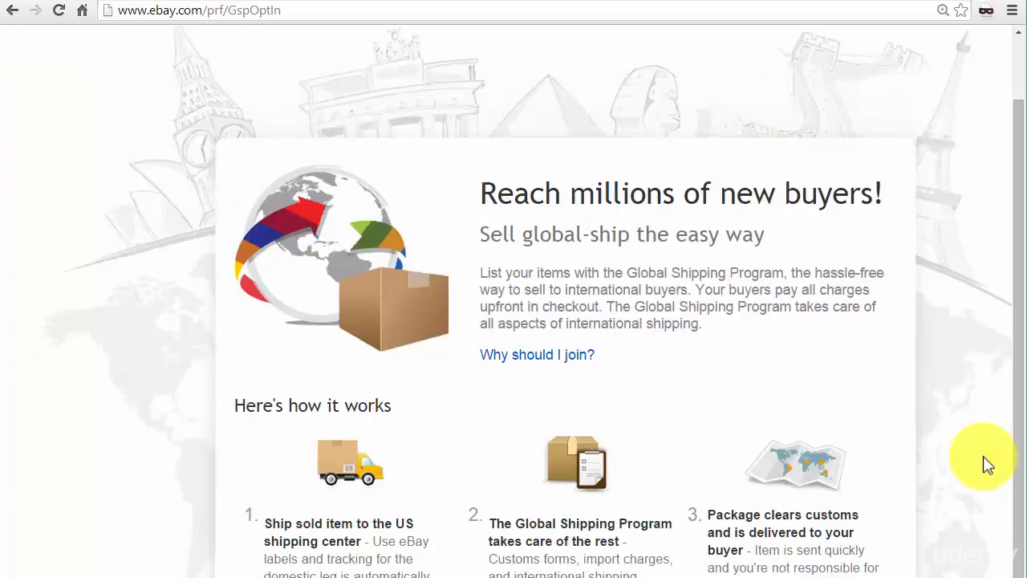
scroll(983, 455, "down", 1)
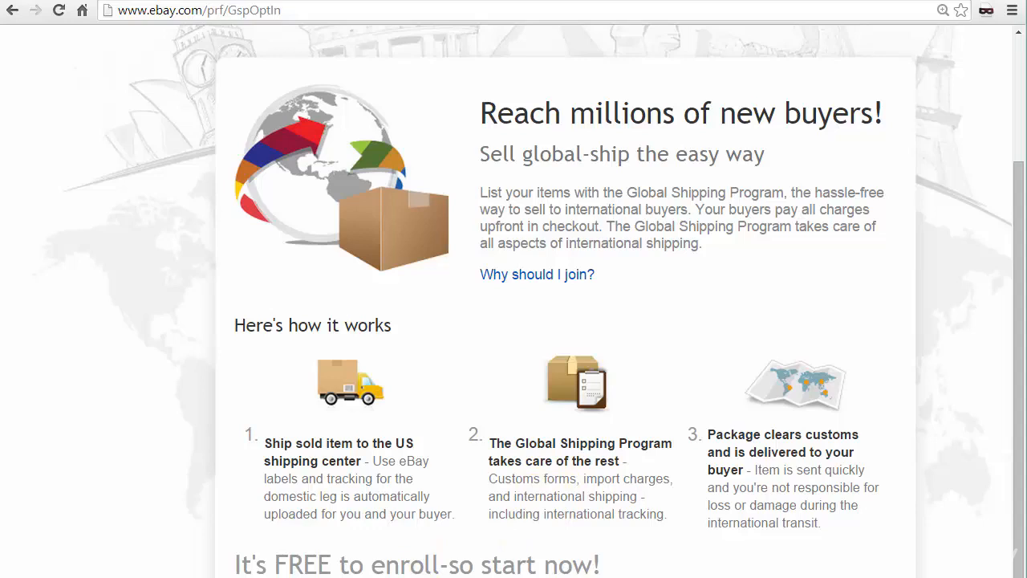
scroll(535, 299, "down", 1)
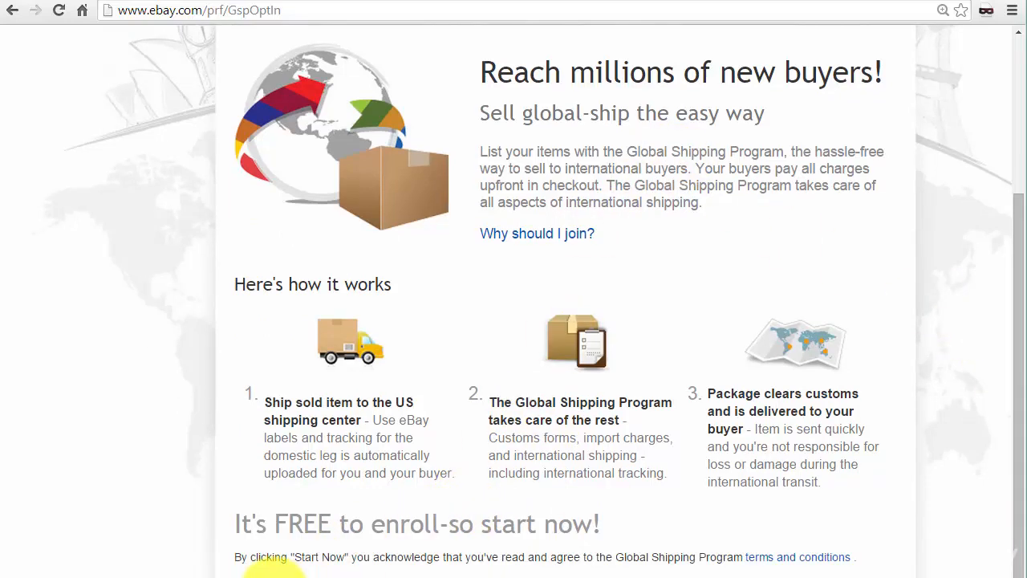
left_click(265, 569)
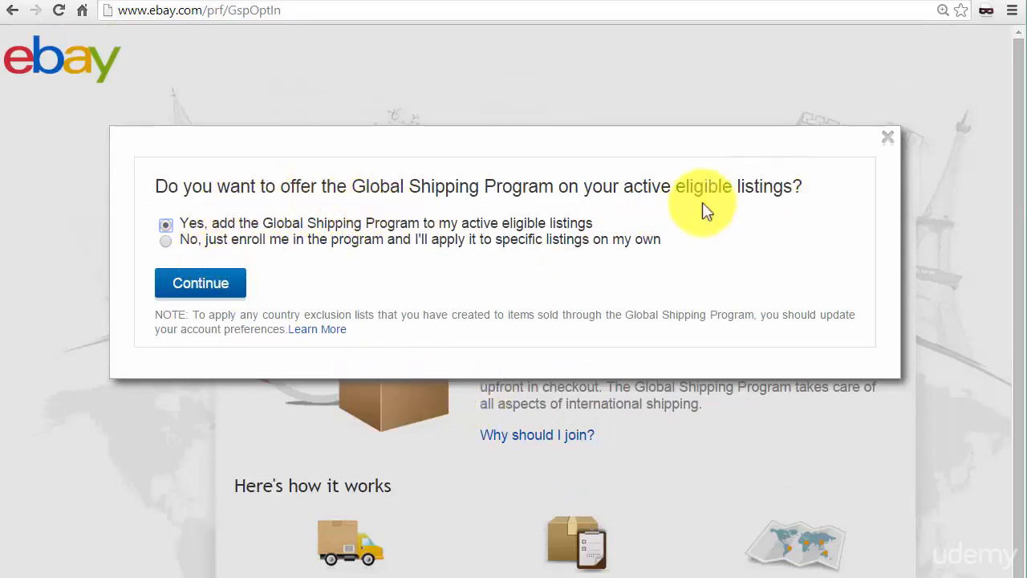
left_click(201, 284)
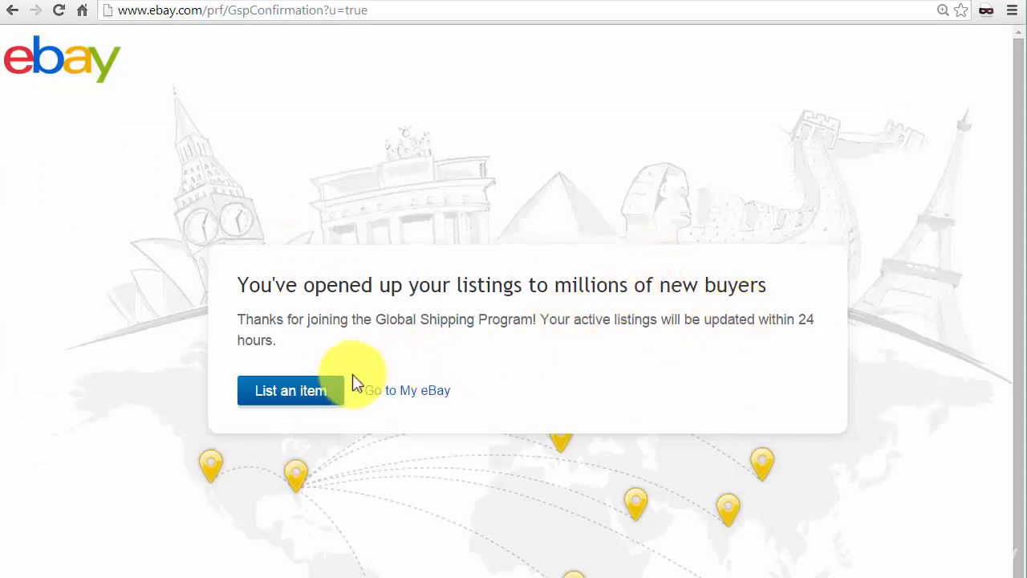
Go back to My eBay and open the account's Site Preferences
left_click(412, 392)
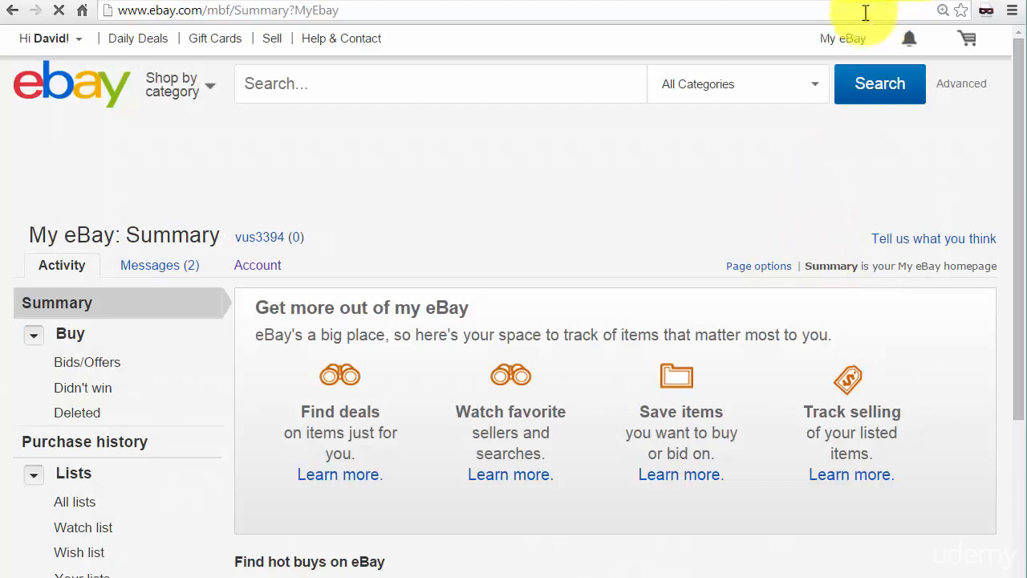
mouse_move(857, 44)
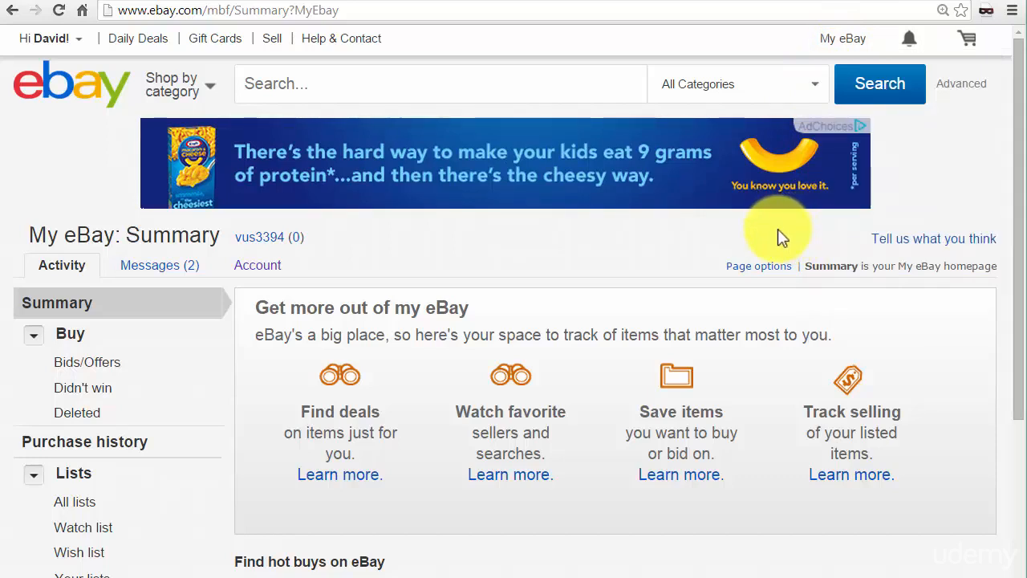
left_click(841, 38)
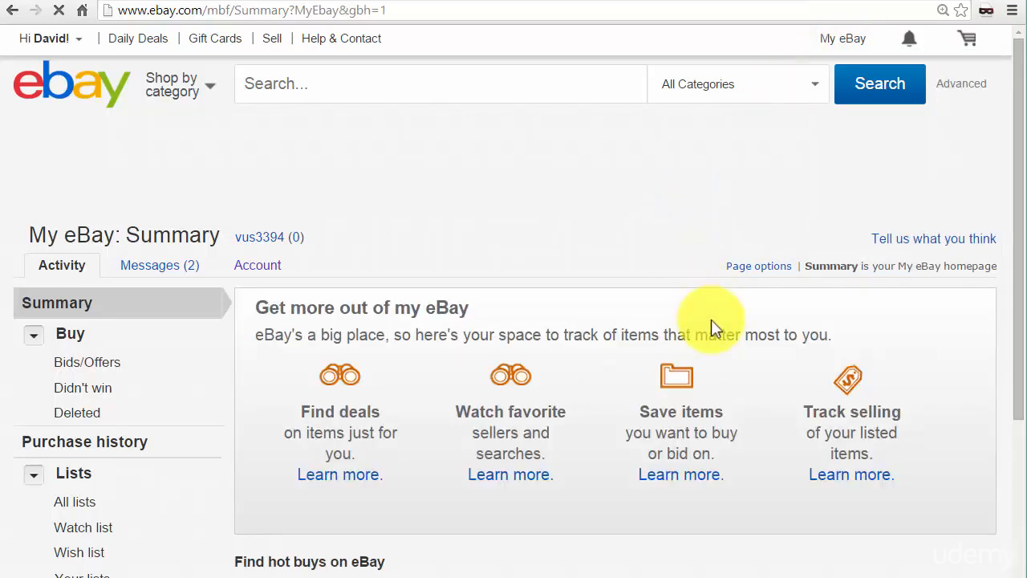
scroll(711, 321, "down", 1)
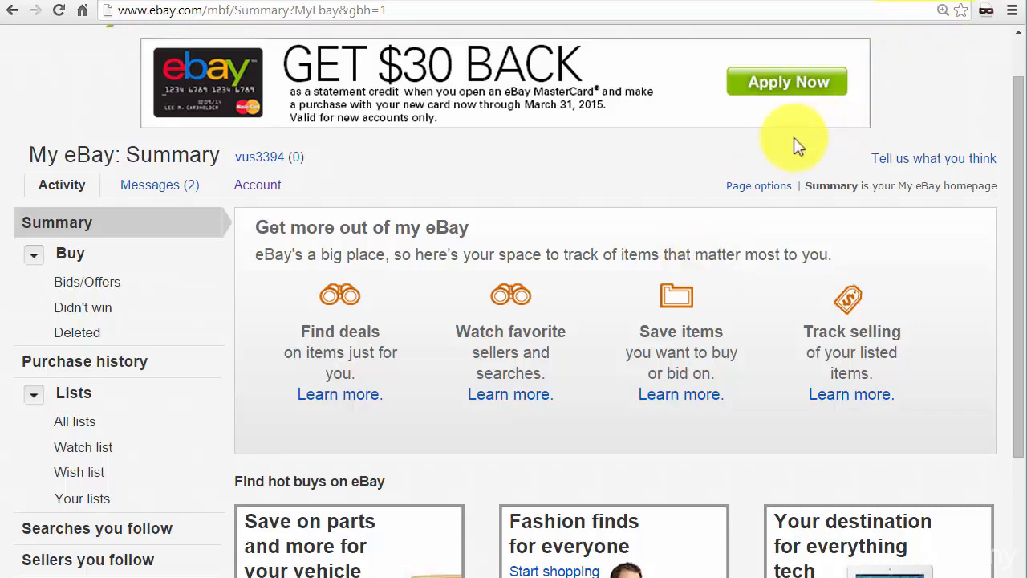
left_click(273, 186)
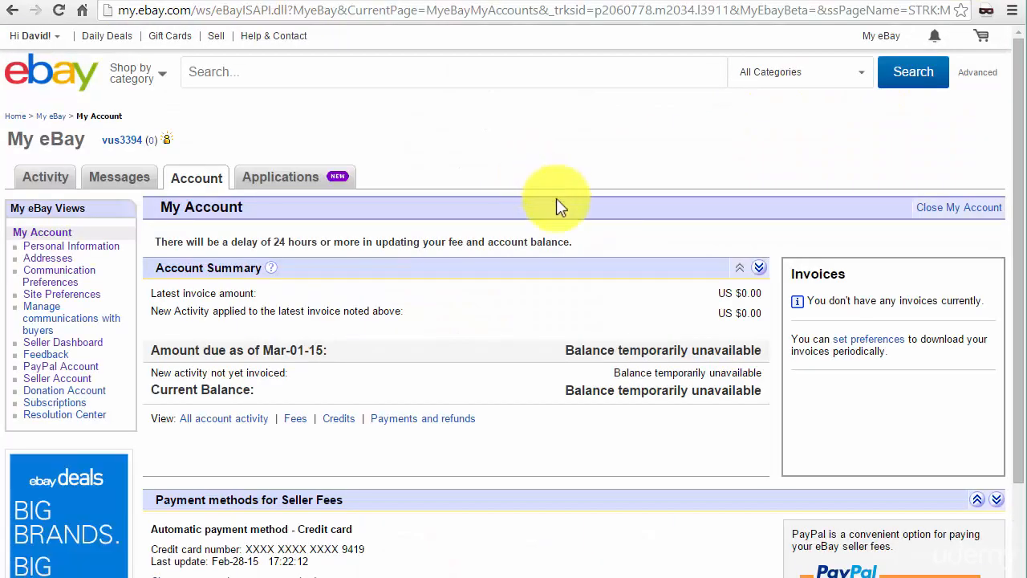
left_click(93, 295)
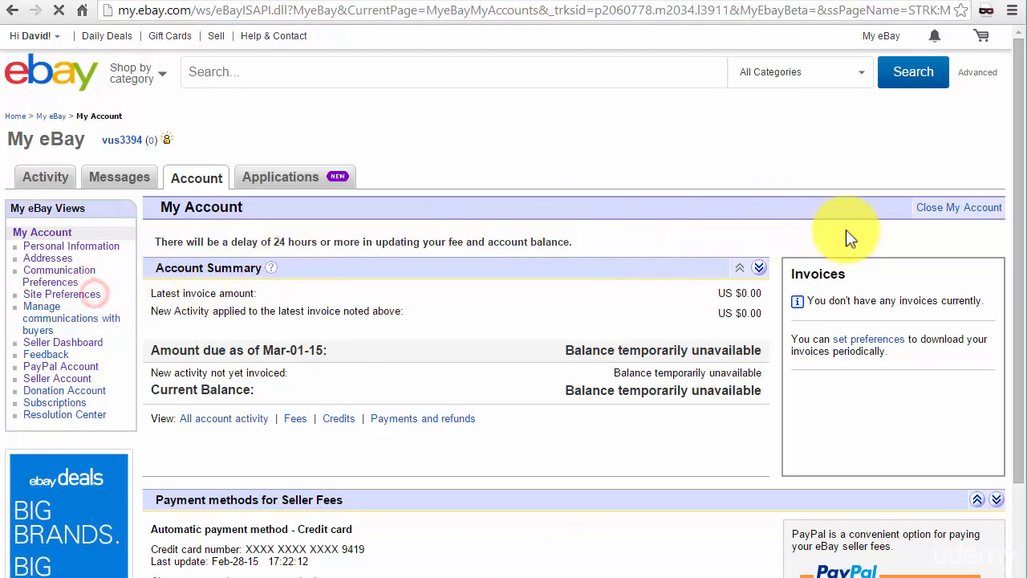
scroll(853, 298, "down", 2)
scroll(834, 305, "up", 1)
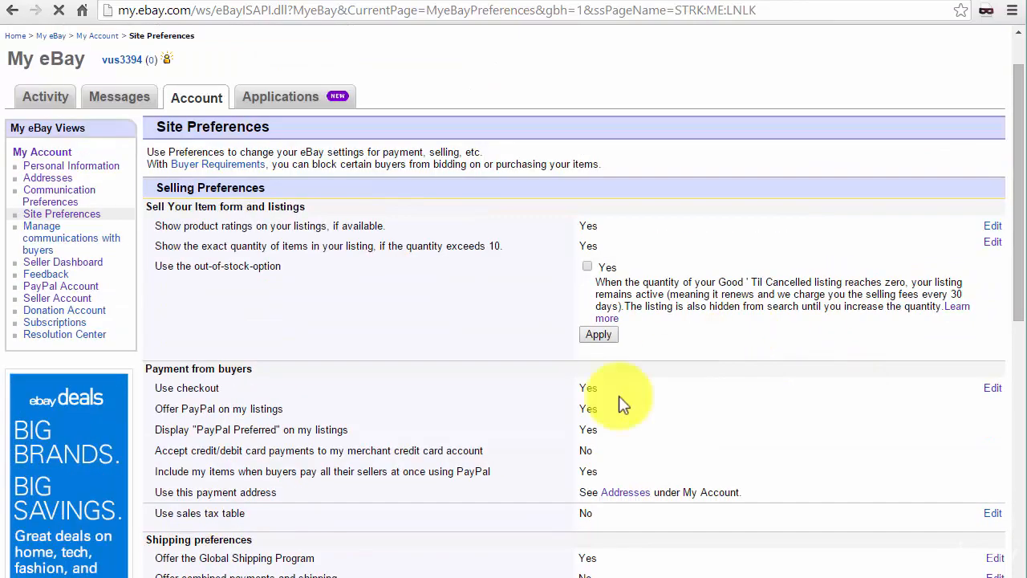
Check the Payment from buyers settings and the Global Shipping Program setting in the Site Preferences
left_click(578, 389)
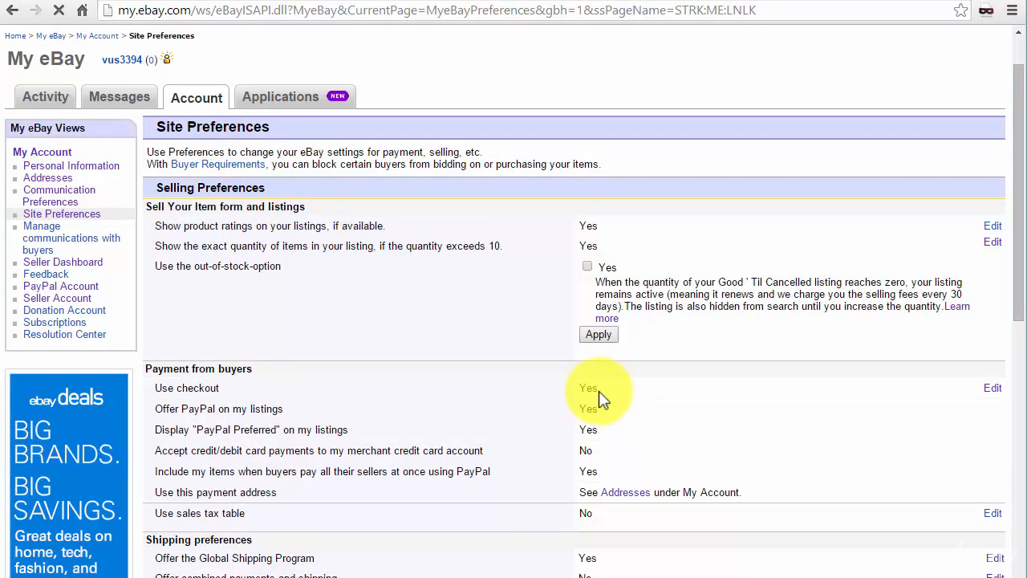
scroll(616, 377, "down", 2)
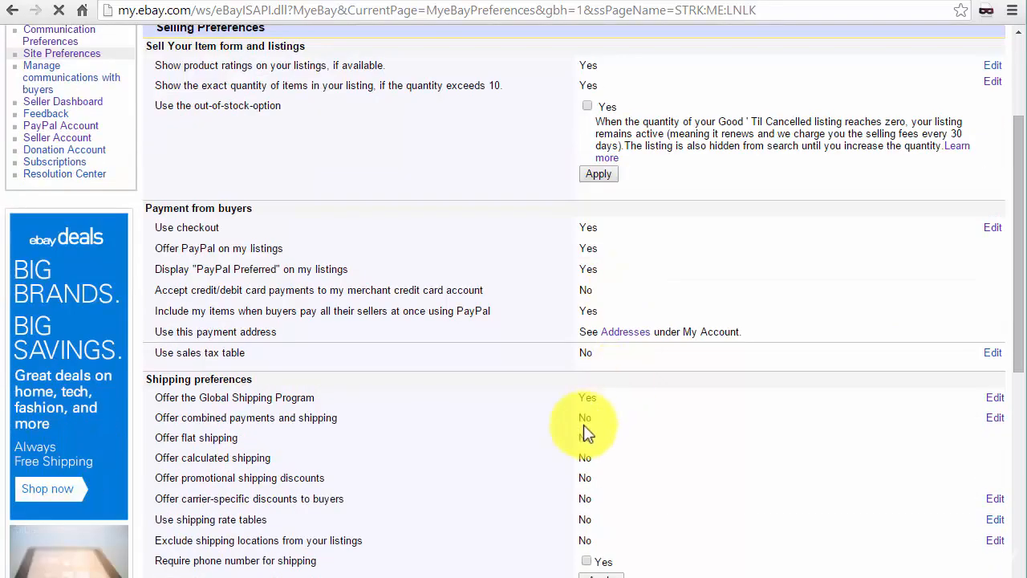
left_click(586, 394)
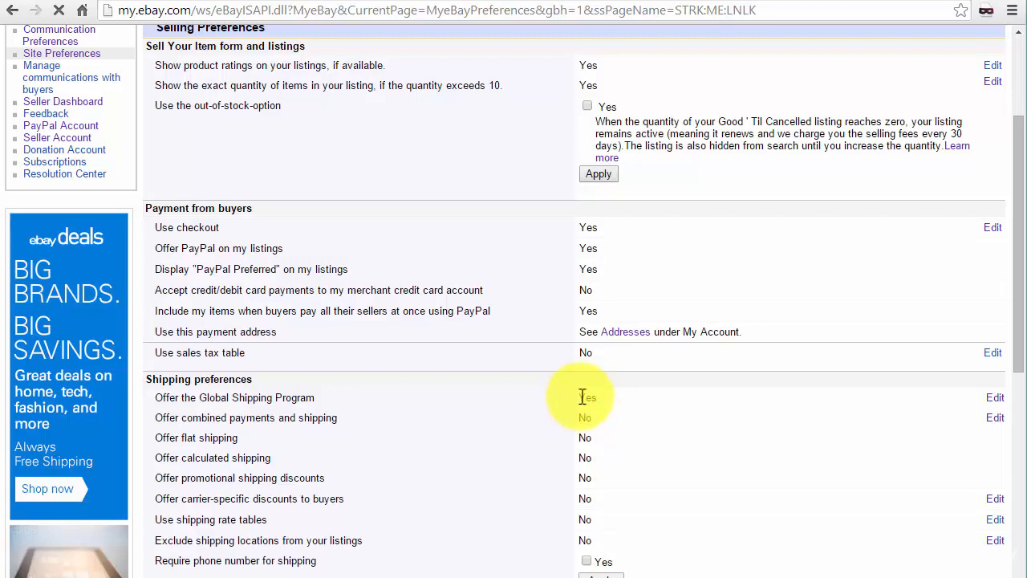
left_click(583, 397)
left_click(612, 406)
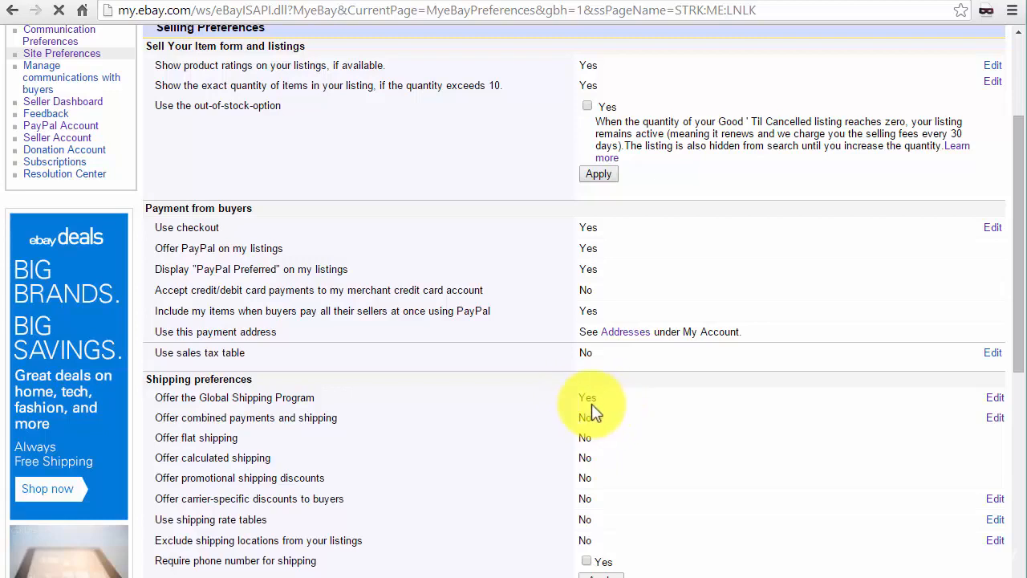
left_click(611, 401)
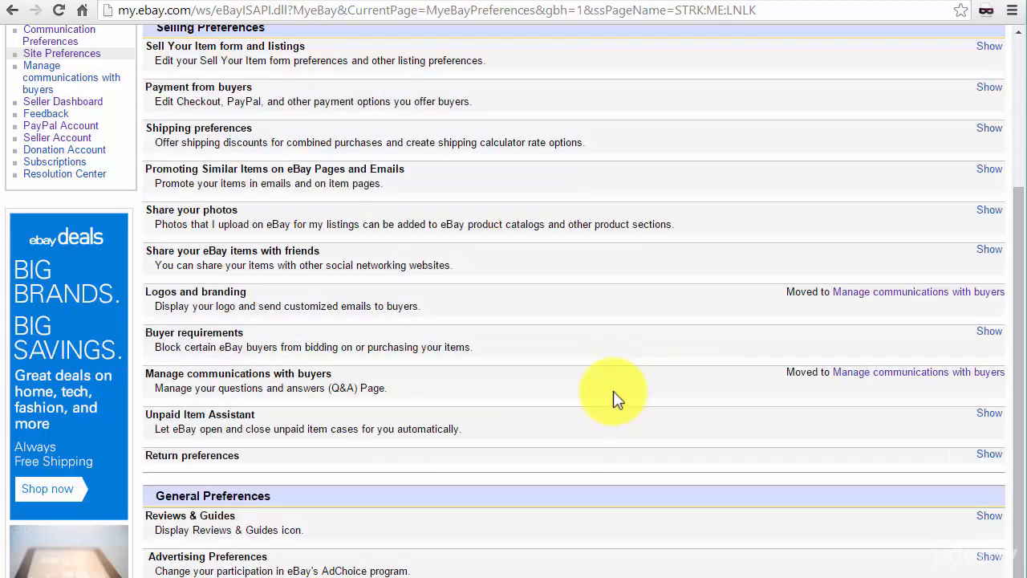
scroll(375, 328, "up", 1)
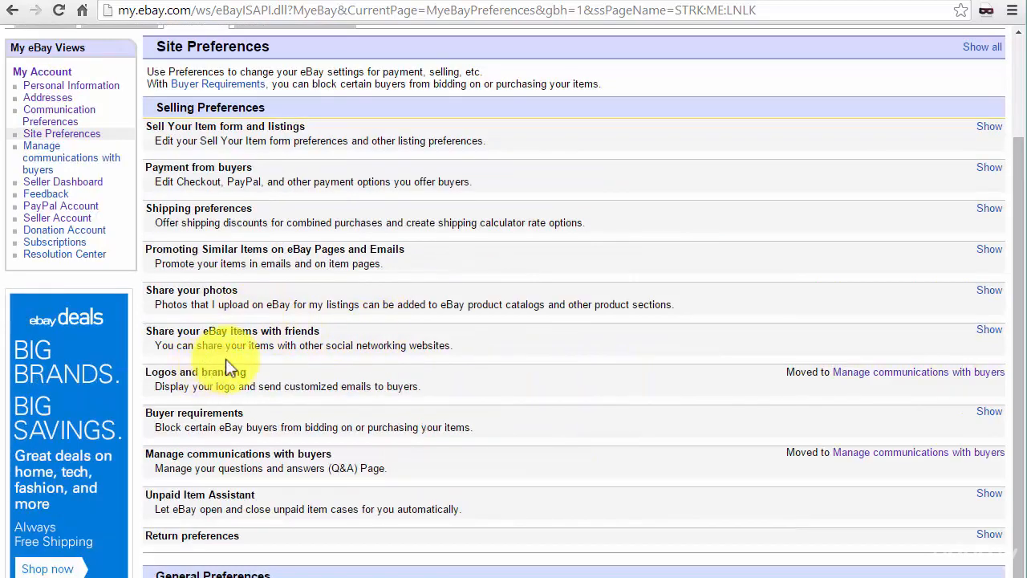
Expand the Shipping preferences and open the setting for excluding shipping locations from listings
left_click(989, 208)
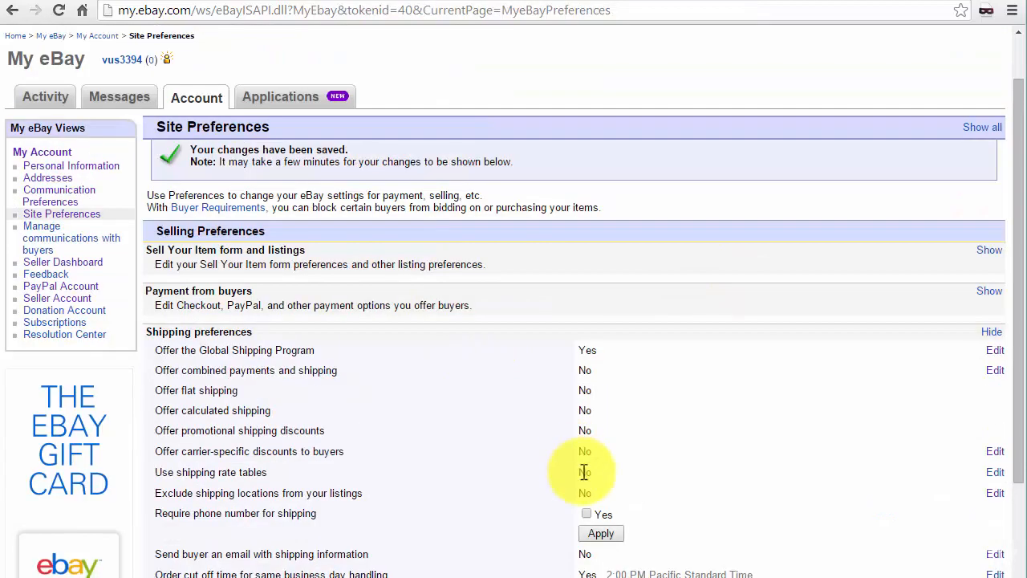
scroll(584, 471, "down", 1)
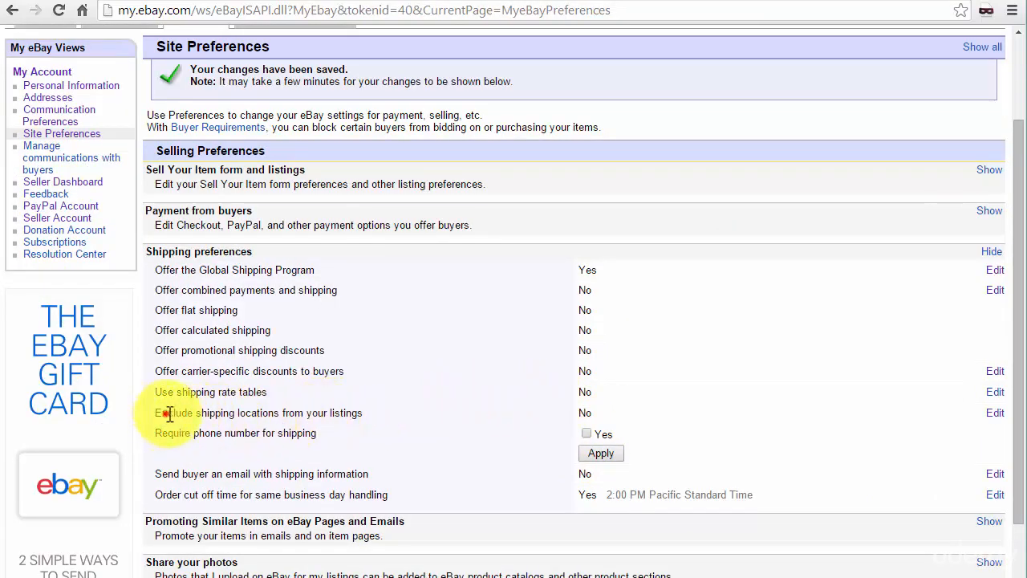
left_click_drag(167, 414, 331, 425)
left_click(345, 416)
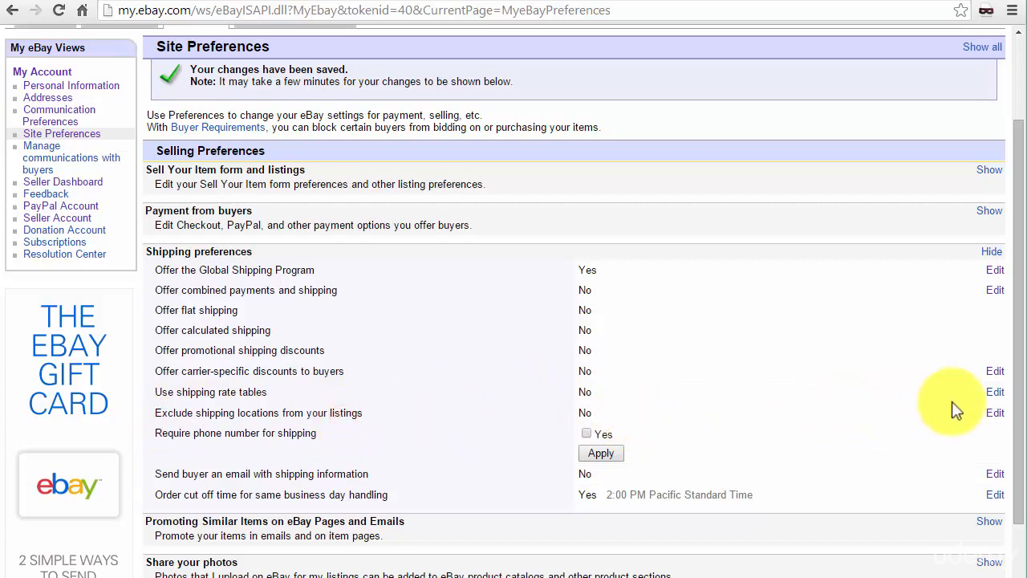
left_click(996, 412)
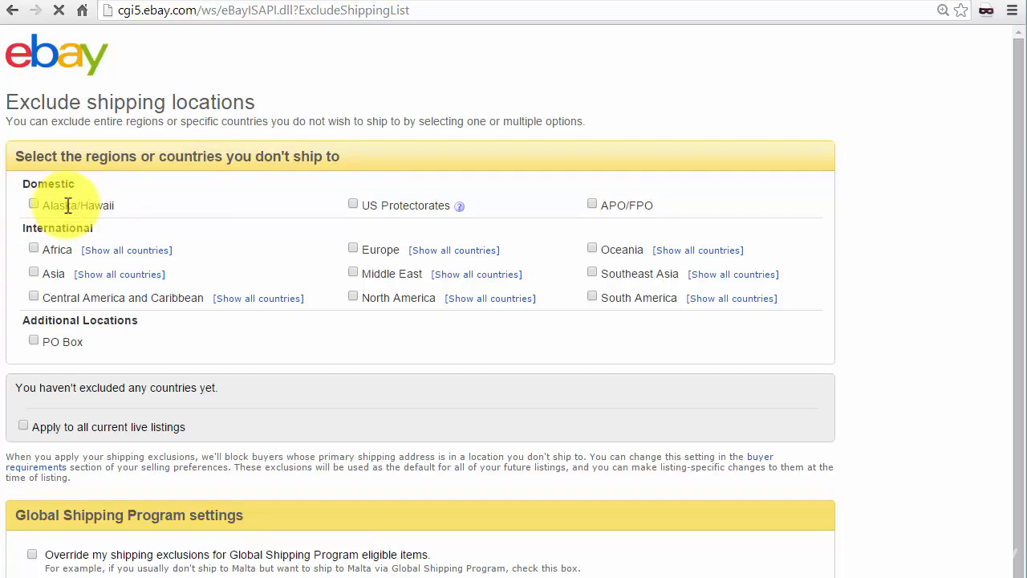
Exclude Alaska/Hawaii, US Protectorates and APO/FPO from shipping, and override the exclusions for Global Shipping Program eligible items
left_click(458, 206)
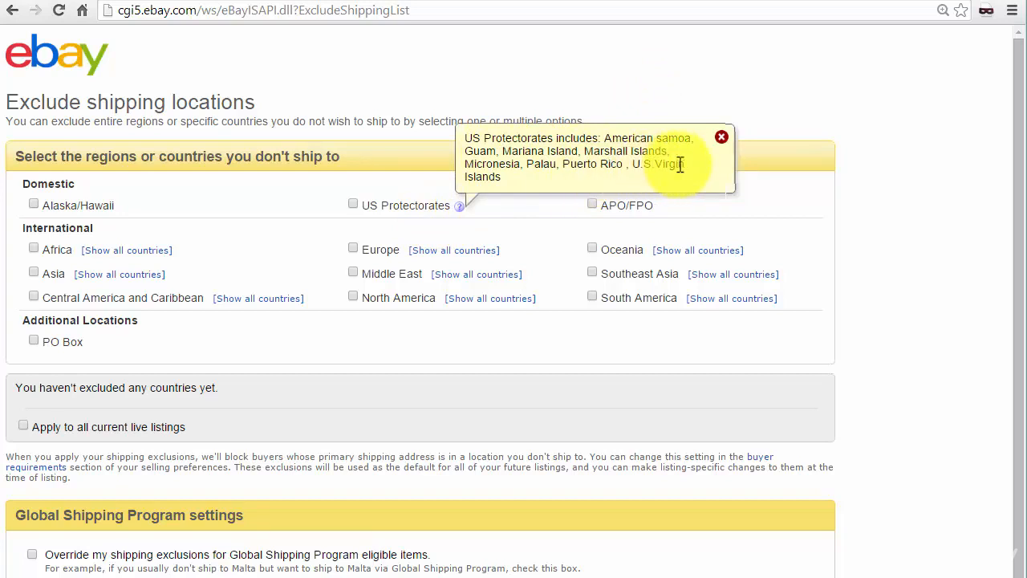
left_click(719, 141)
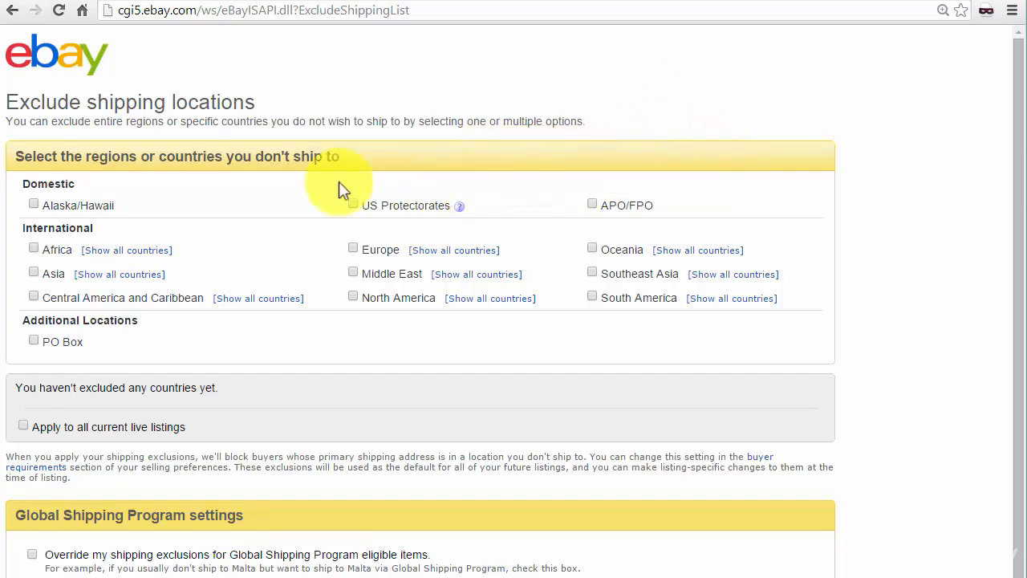
left_click(34, 206)
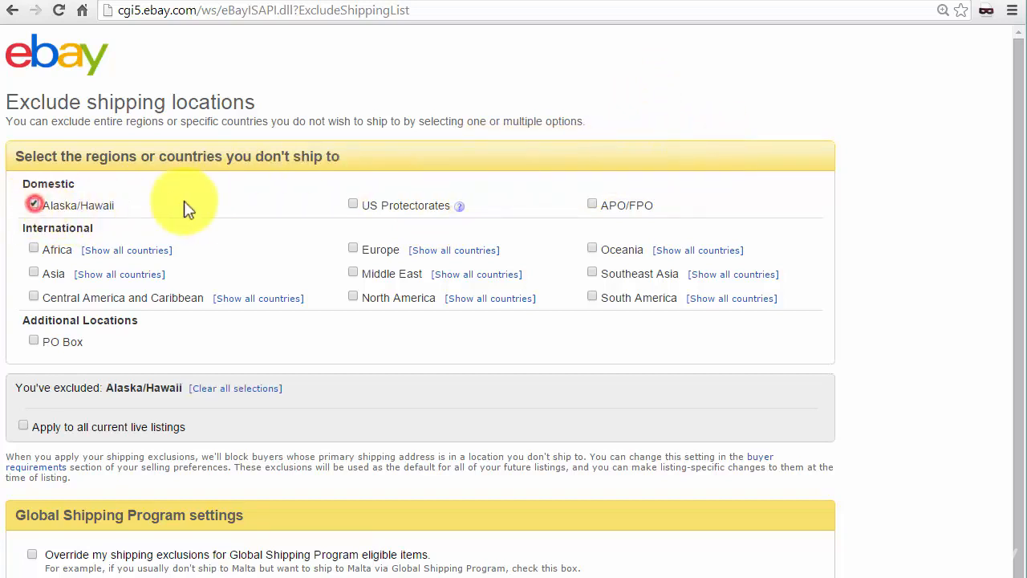
left_click(357, 204)
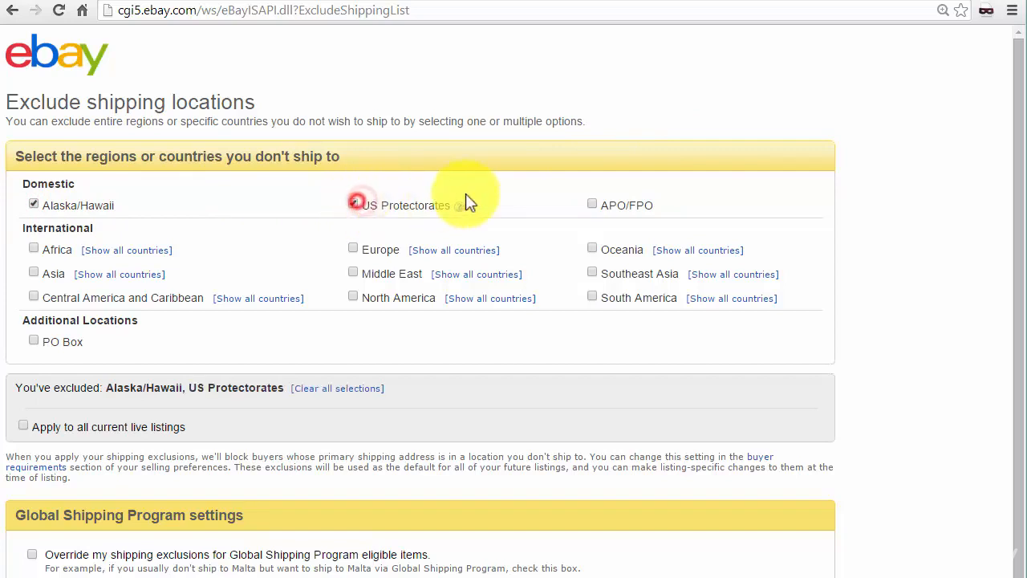
left_click(593, 205)
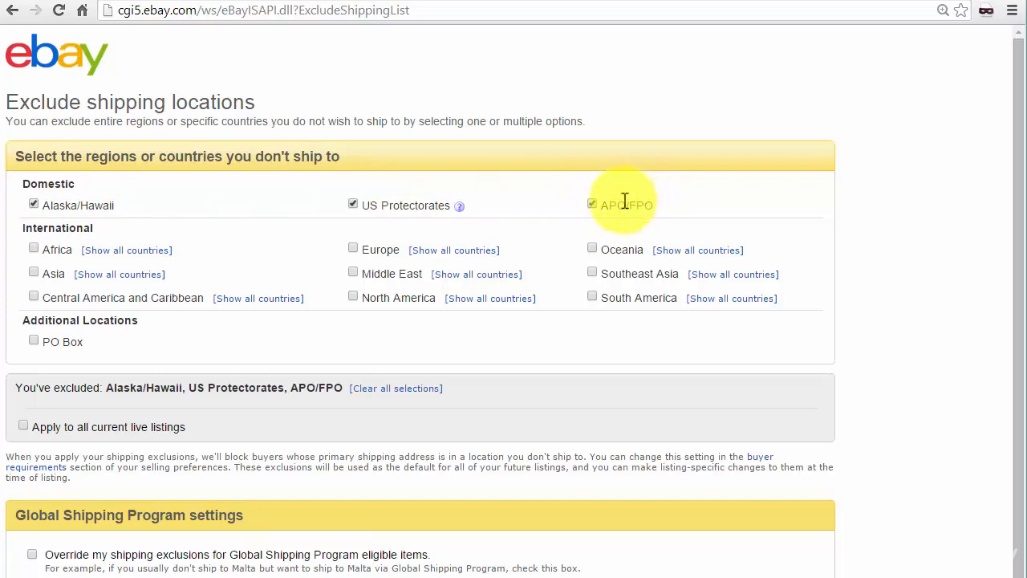
scroll(561, 207, "down", 1)
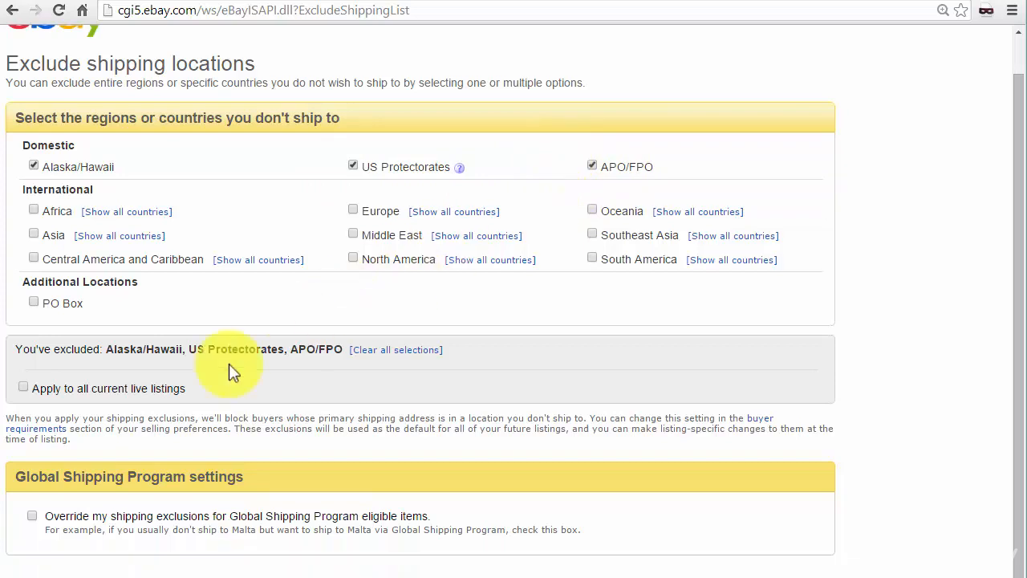
left_click(32, 516)
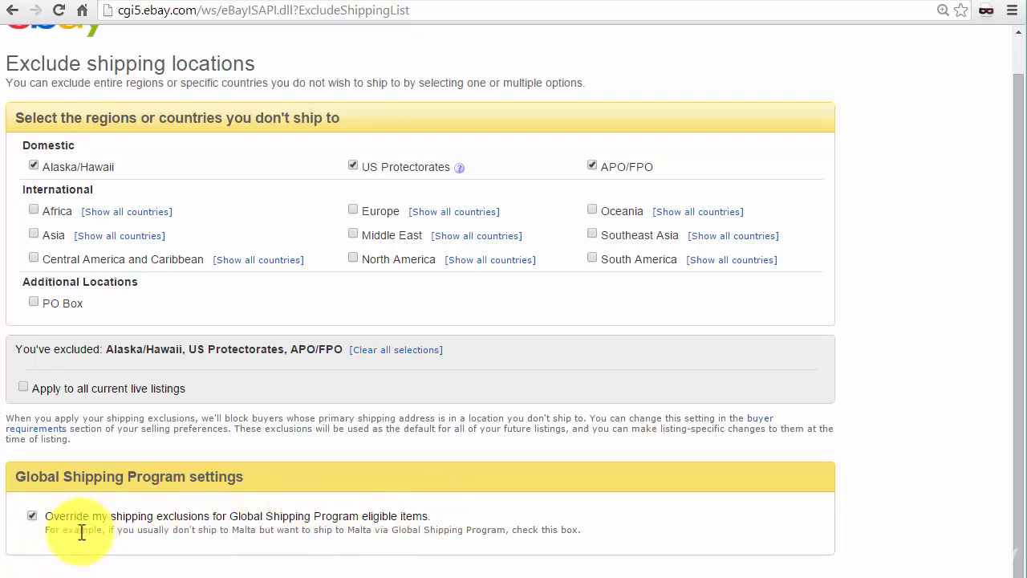
Return to the Site Preferences and expand Share your photos in place of the Shipping preferences
left_click(206, 2)
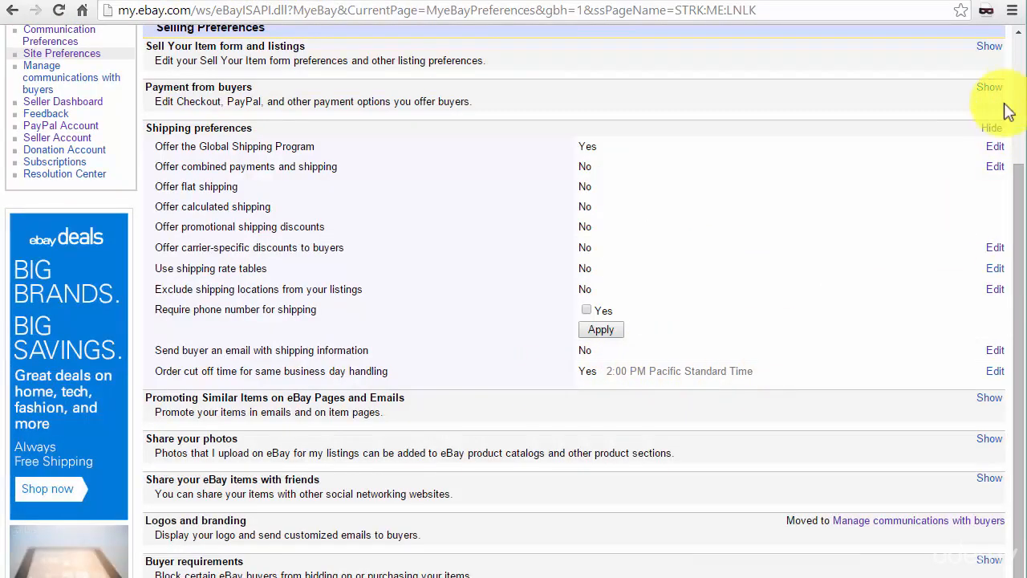
left_click(991, 129)
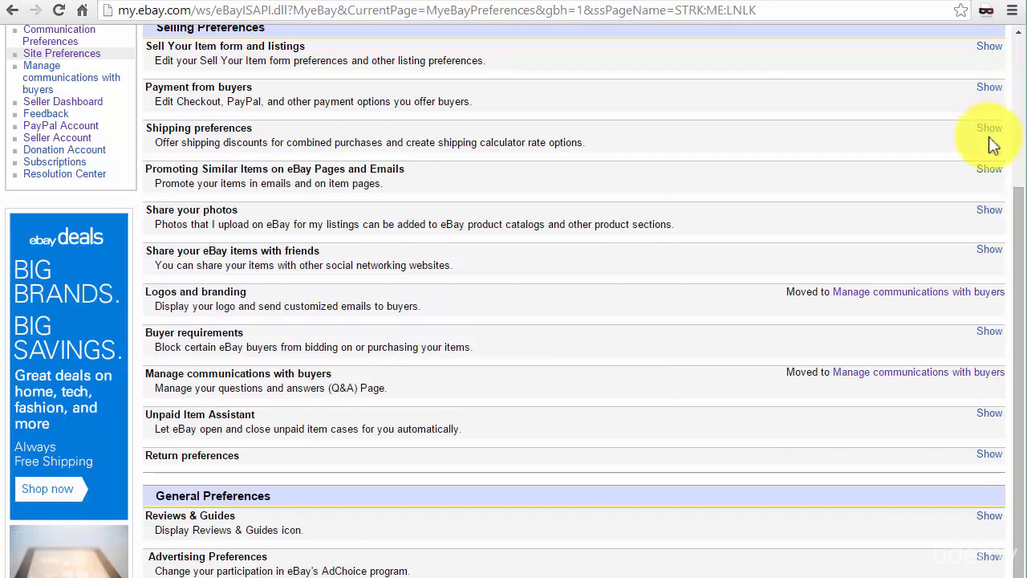
left_click(989, 209)
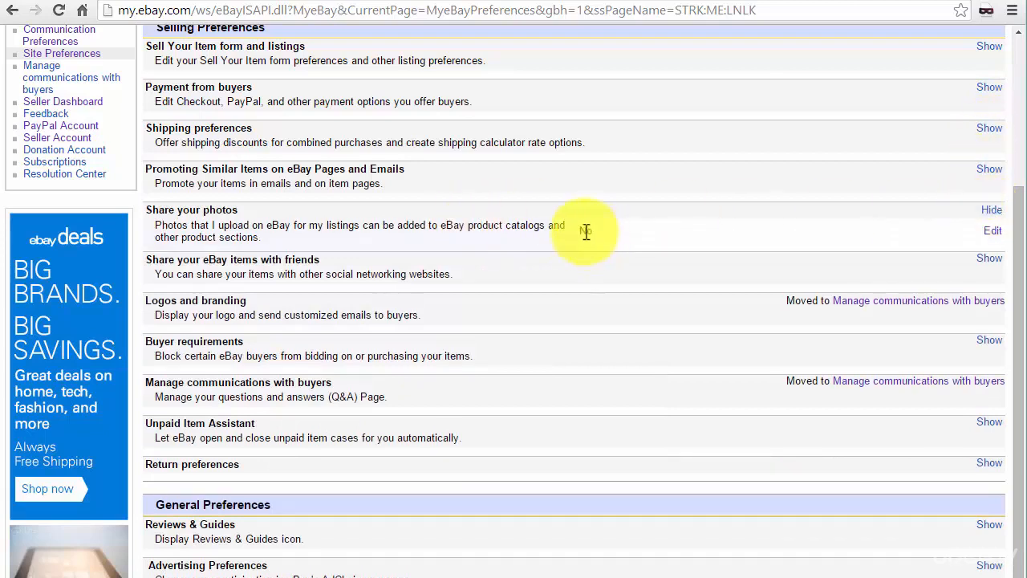
Collapse the Share your photos section and expand Unpaid Item Assistant to check how unpaid item cases are handled
left_click(605, 231)
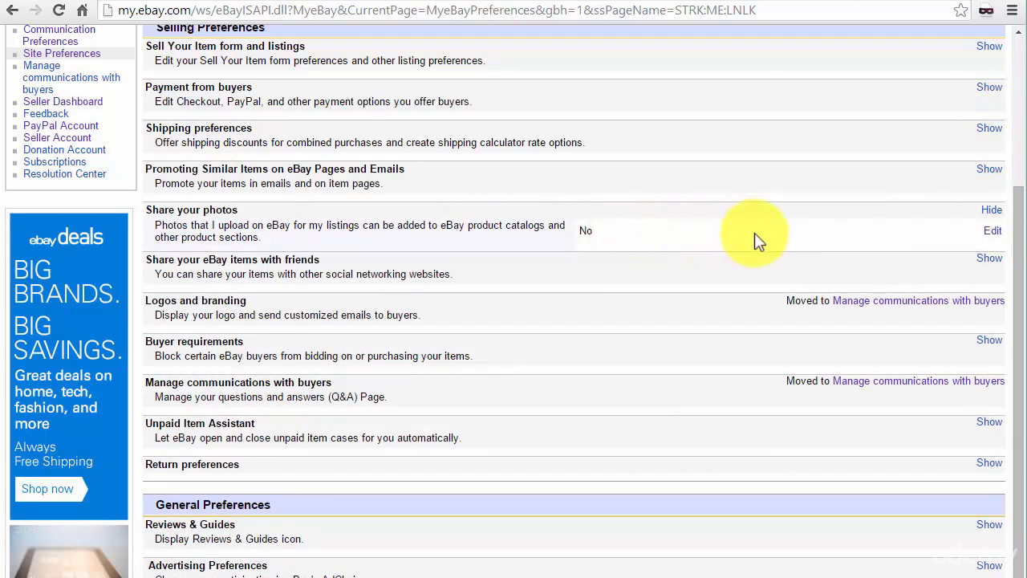
left_click(993, 211)
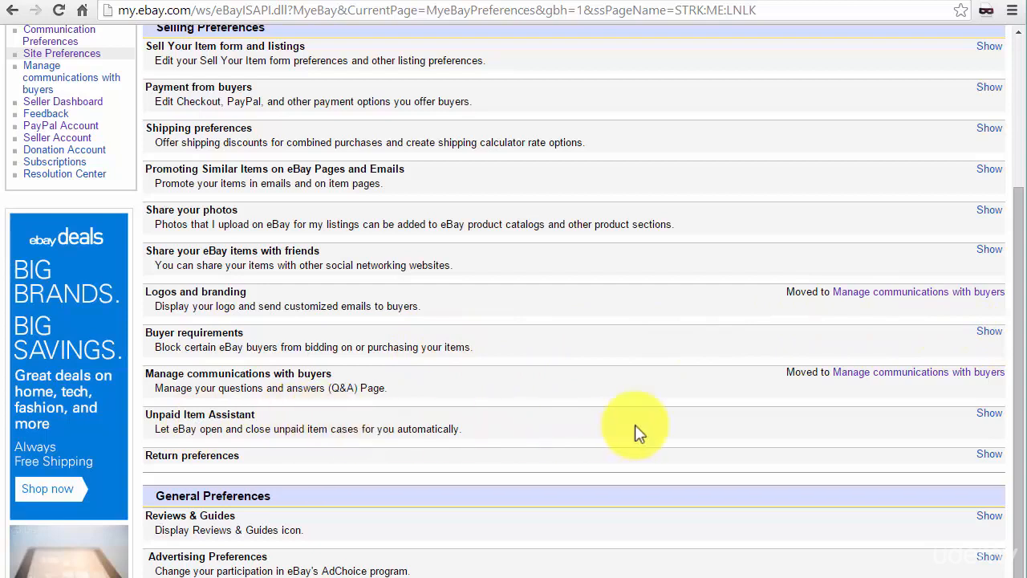
left_click(987, 414)
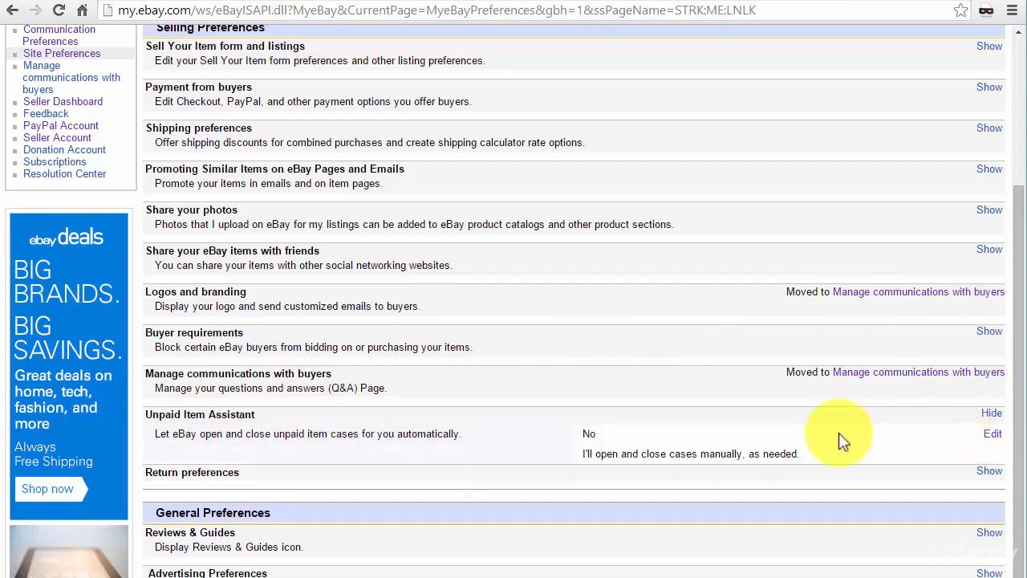
double_click(586, 434)
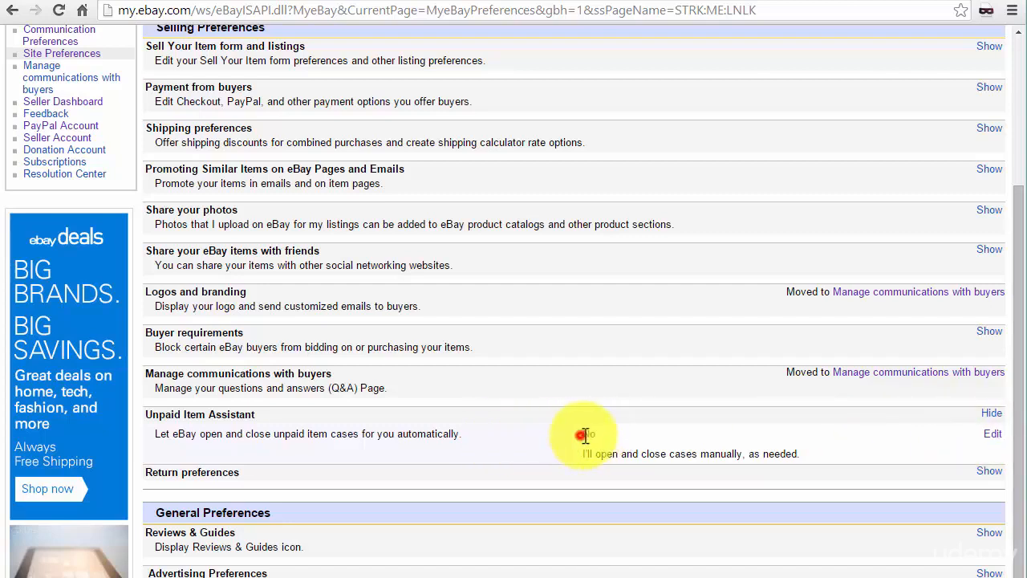
scroll(646, 431, "down", 3)
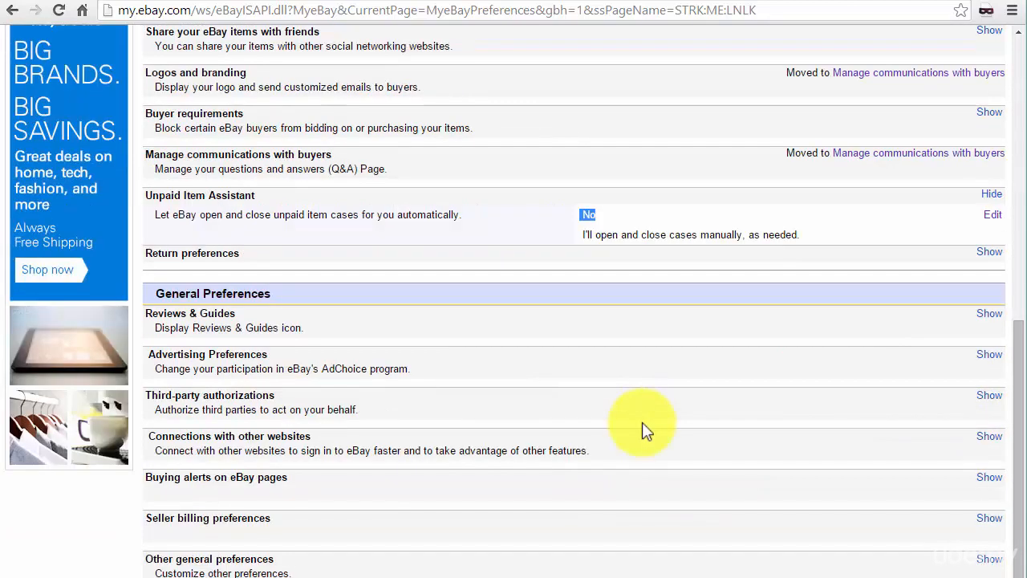
scroll(666, 321, "up", 2)
left_click(668, 398)
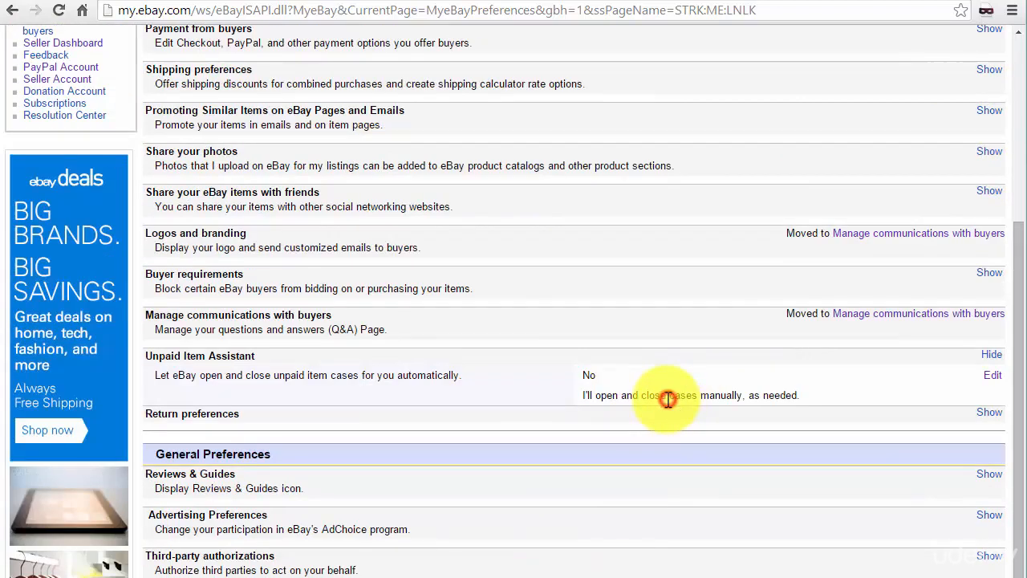
triple_click(668, 398)
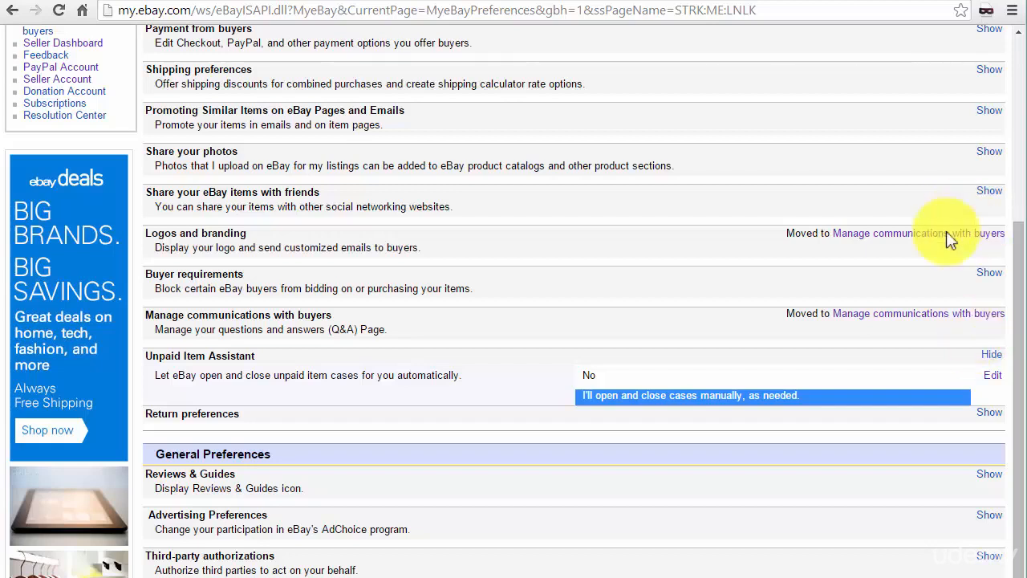
Enable Unpaid Item Assistant to open and close cases, with cases opened after 4 days without payment, and save the preferences
left_click(992, 374)
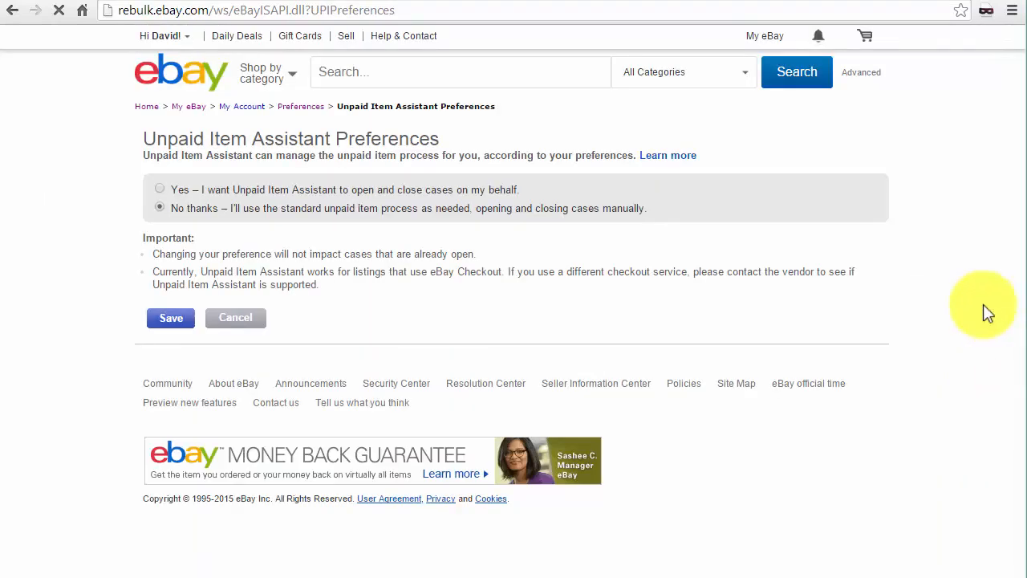
left_click(159, 189)
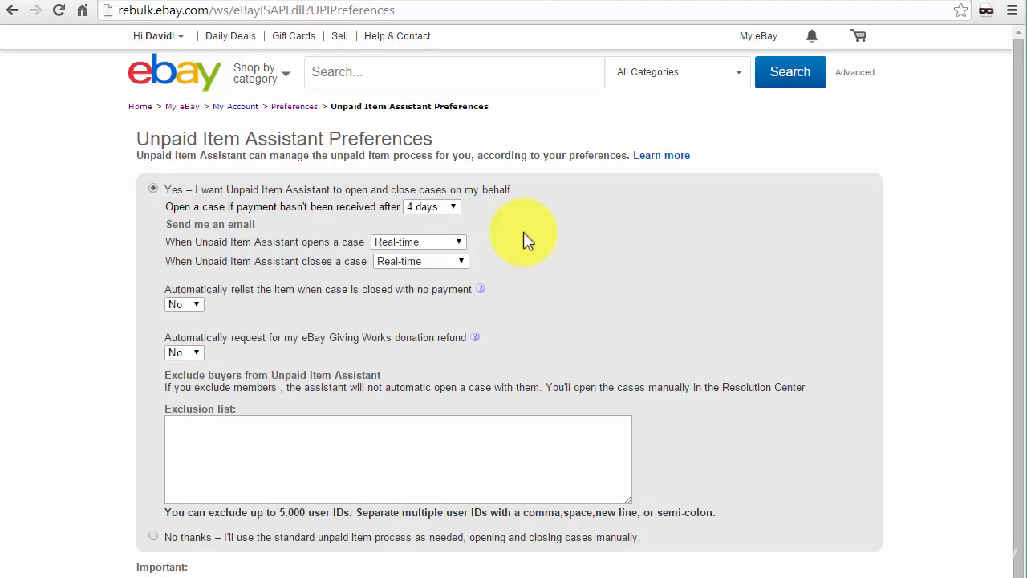
left_click(436, 209)
left_click(436, 209)
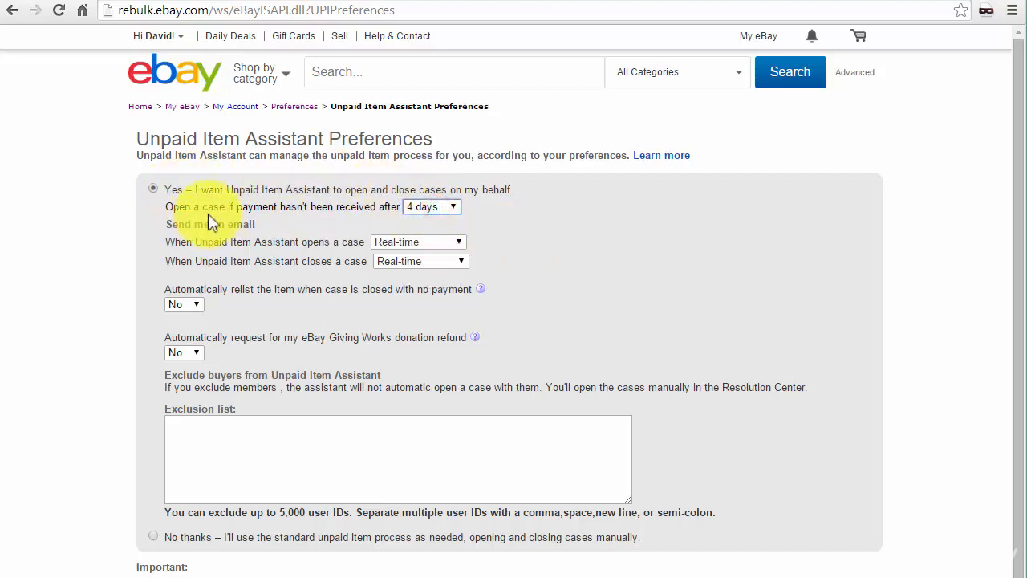
left_click(425, 209)
left_click(425, 208)
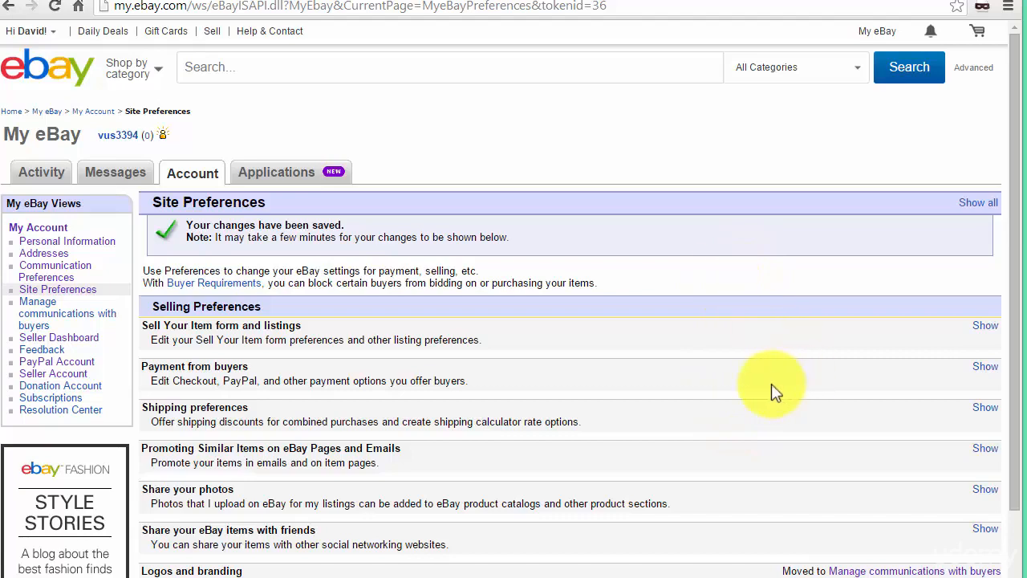
scroll(701, 417, "down", 4)
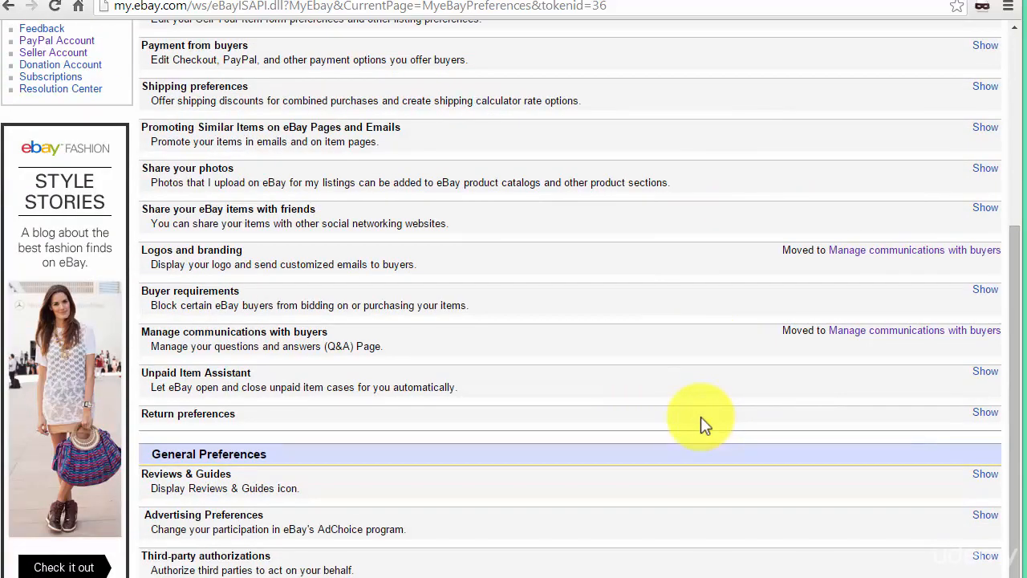
scroll(697, 421, "down", 2)
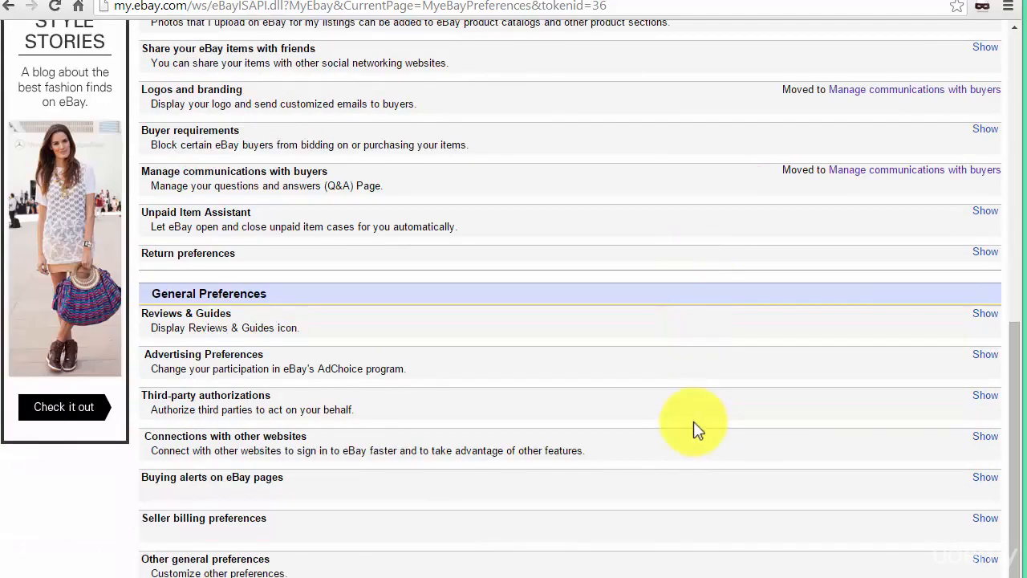
scroll(693, 421, "up", 6)
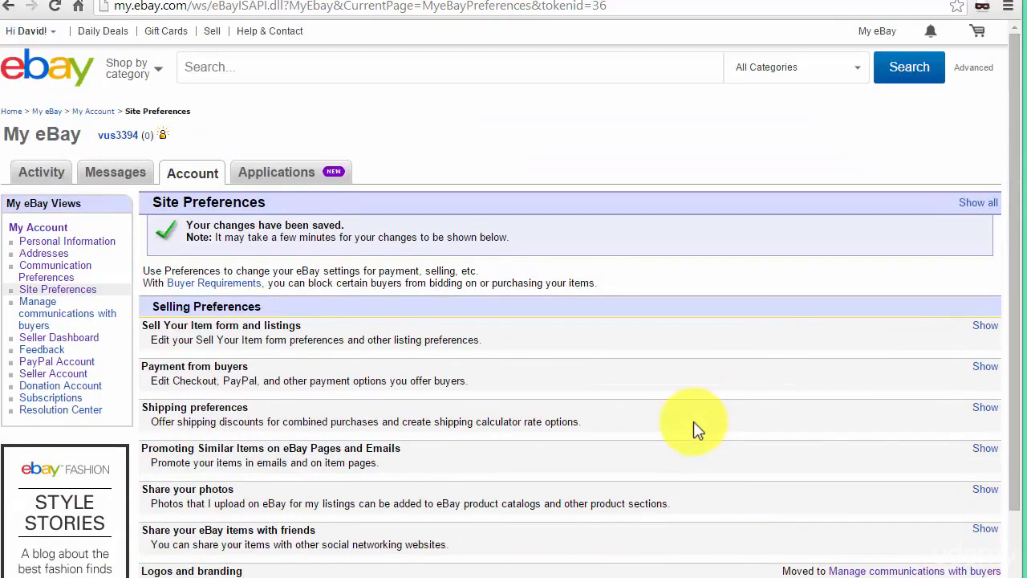
scroll(693, 421, "down", 4)
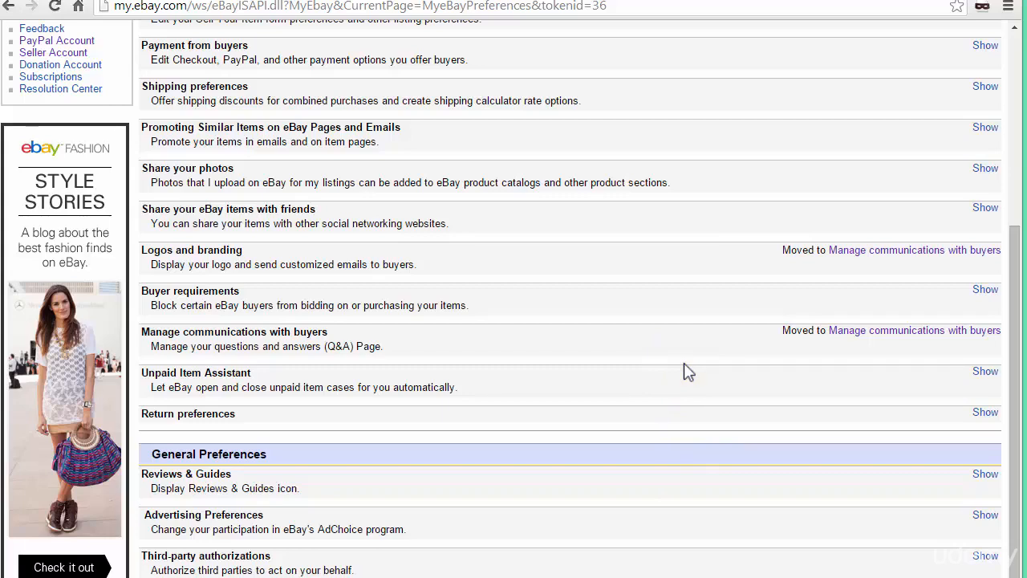
scroll(683, 372, "up", 3)
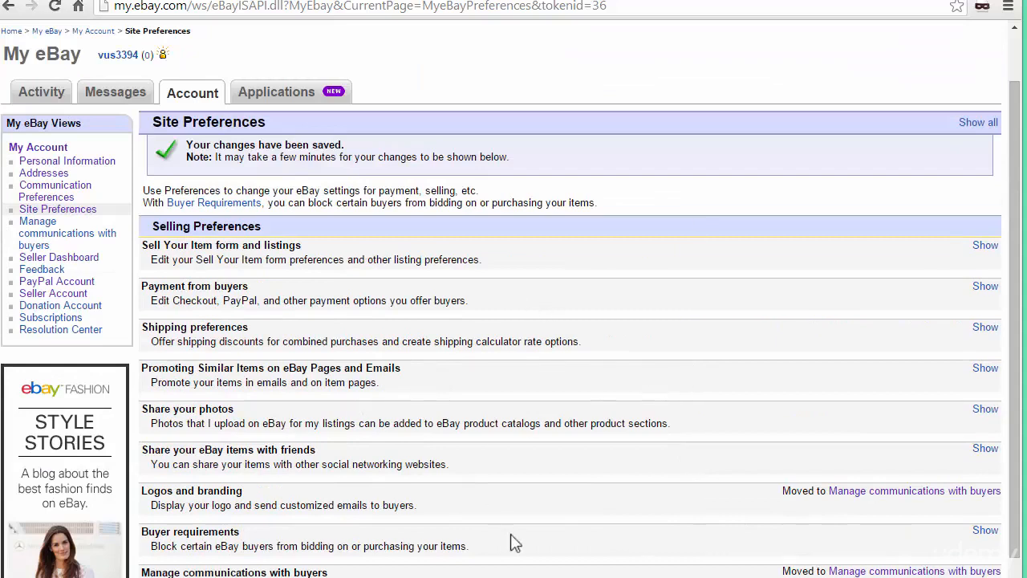